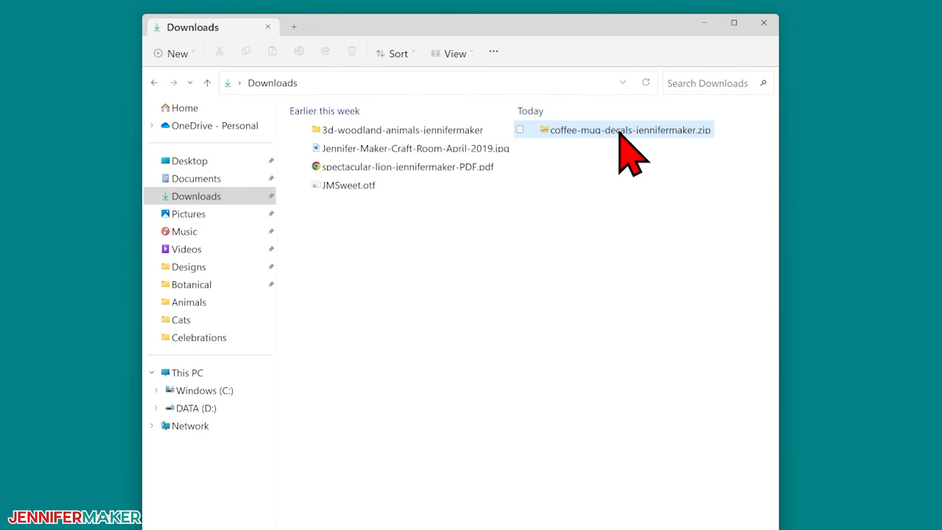
Extract all files from coffee-mug-decals-jennifermaker.zip in the Downloads folder
{"action": "left_click", "coordinate": [619, 132]}
{"action": "right_click", "coordinate": [620, 132]}
{"action": "left_click", "coordinate": [690, 255]}
{"action": "left_click", "coordinate": [593, 424]}
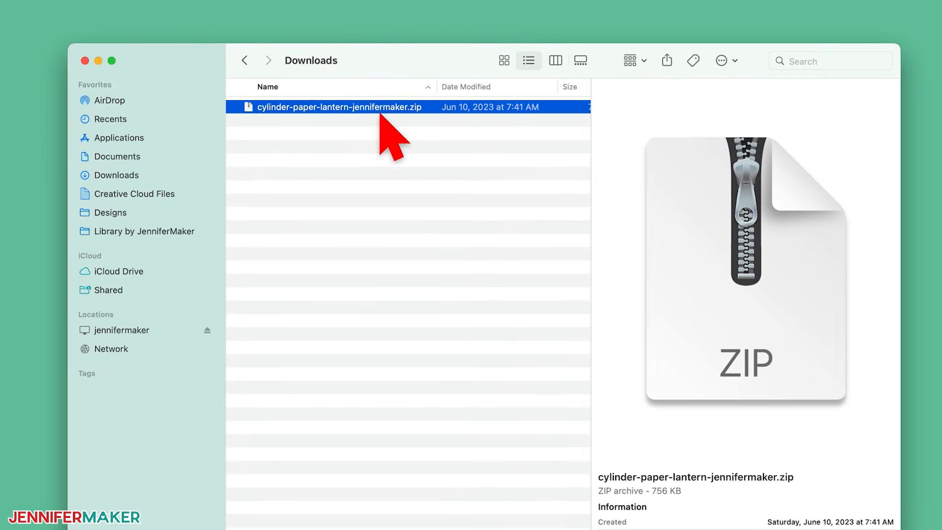
In Finder, unzip cylinder-paper-lantern-jennifermaker.zip in Downloads, and also open the archive with Archive Utility
{"action": "double_click", "coordinate": [380, 112]}
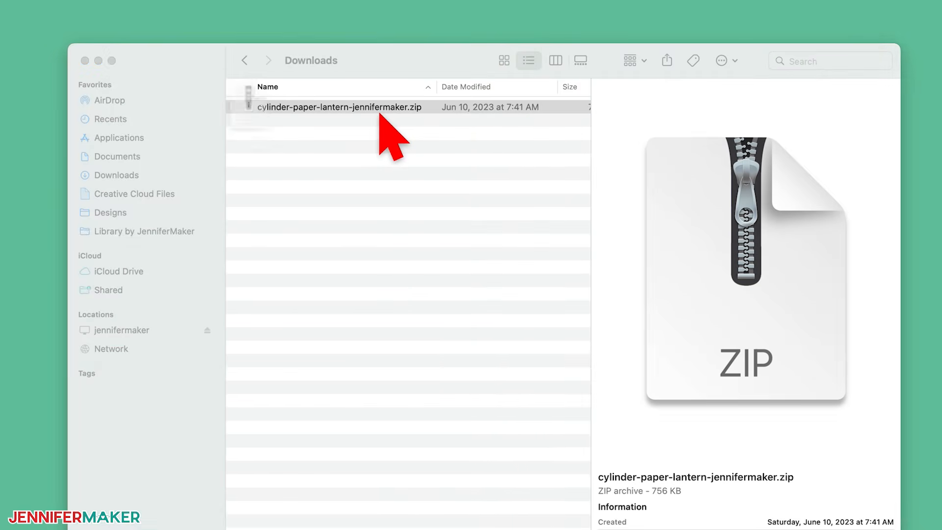
{"action": "left_click", "coordinate": [381, 108]}
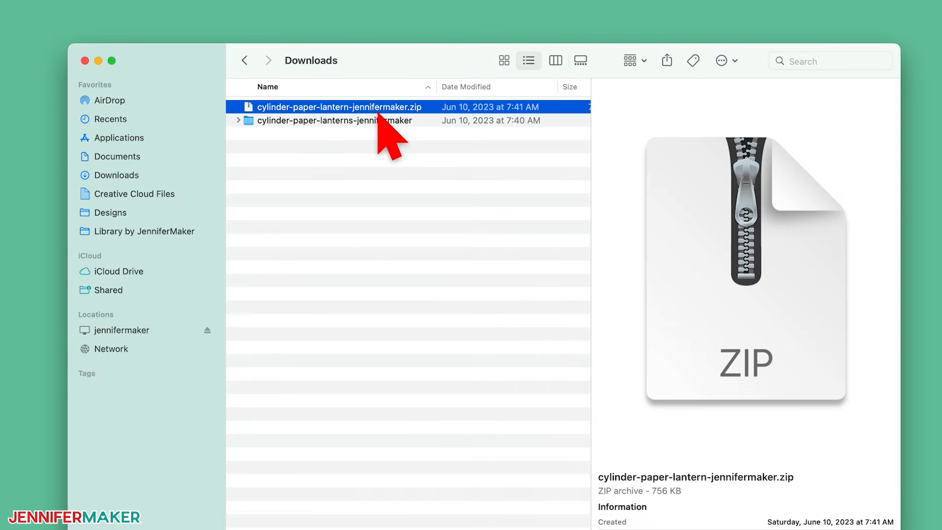
{"action": "right_click", "coordinate": [374, 107]}
{"action": "mouse_move", "coordinate": [398, 130]}
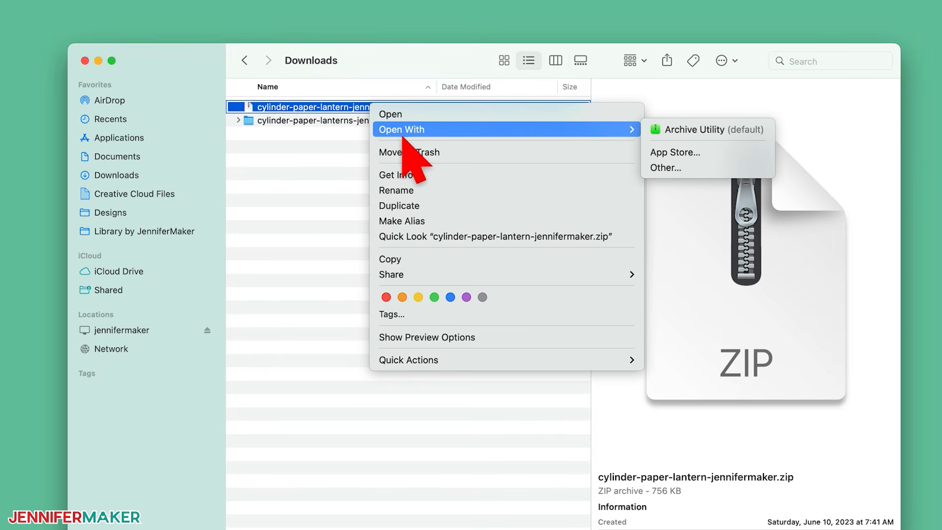
{"action": "left_click", "coordinate": [681, 131]}
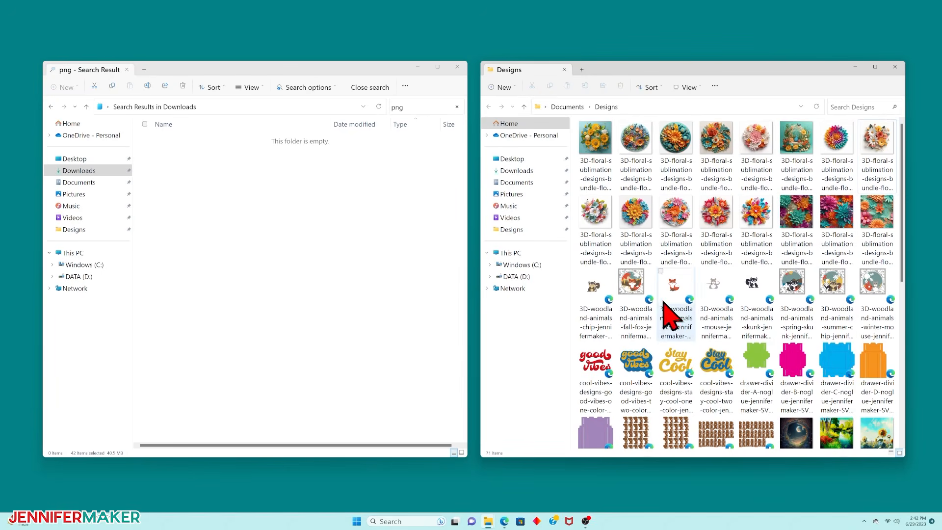
In File Explorer, look through all the design thumbnails in the Designs folder
{"action": "scroll", "coordinate": [830, 314], "scroll_direction": "down", "scroll_amount": 3}
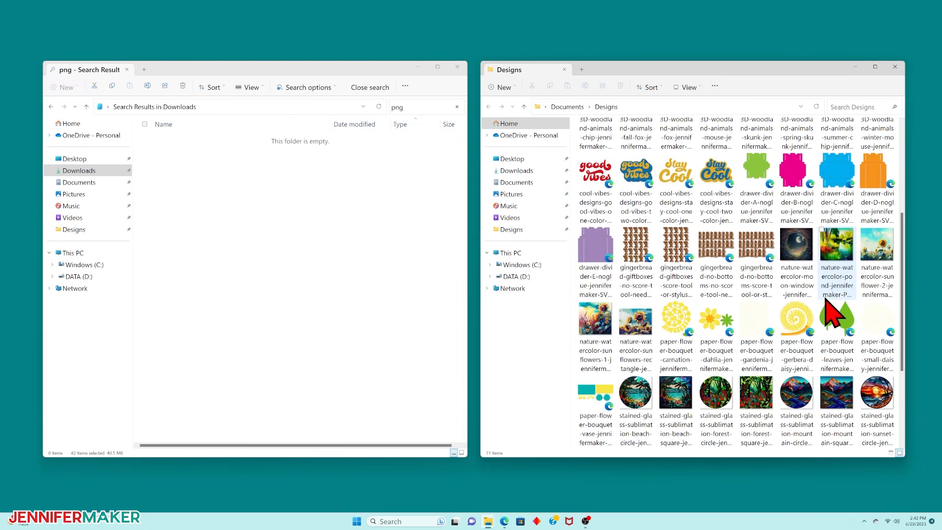
{"action": "scroll", "coordinate": [826, 302], "scroll_direction": "down", "scroll_amount": 2}
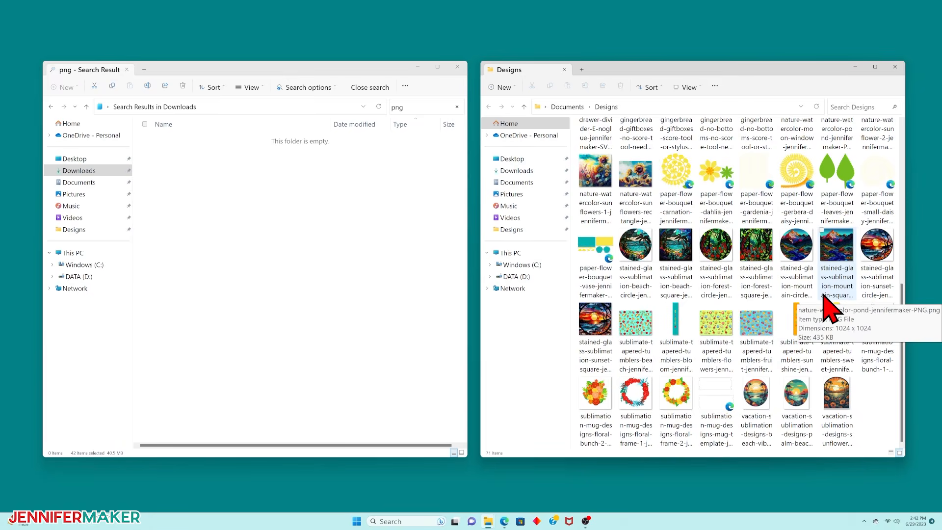
{"action": "scroll", "coordinate": [826, 304], "scroll_direction": "up", "scroll_amount": 5}
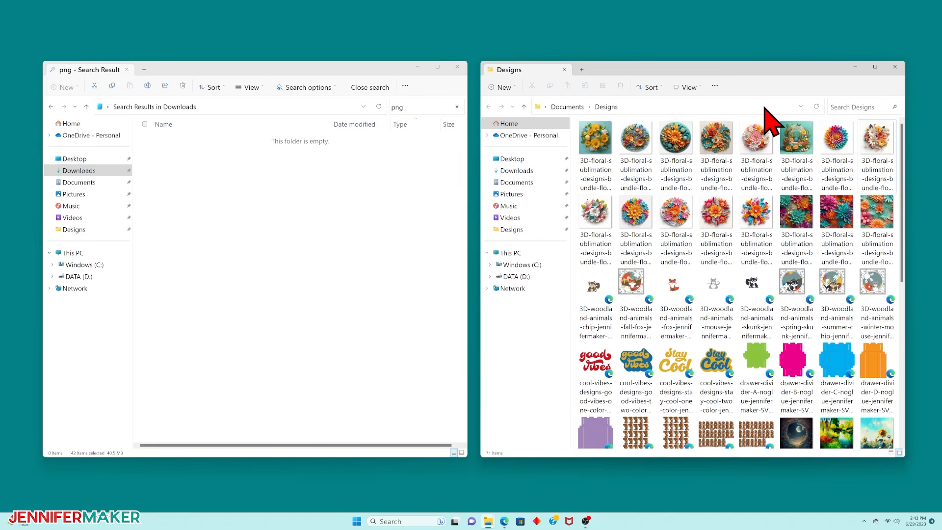
{"action": "scroll", "coordinate": [768, 312], "scroll_direction": "down", "scroll_amount": 5}
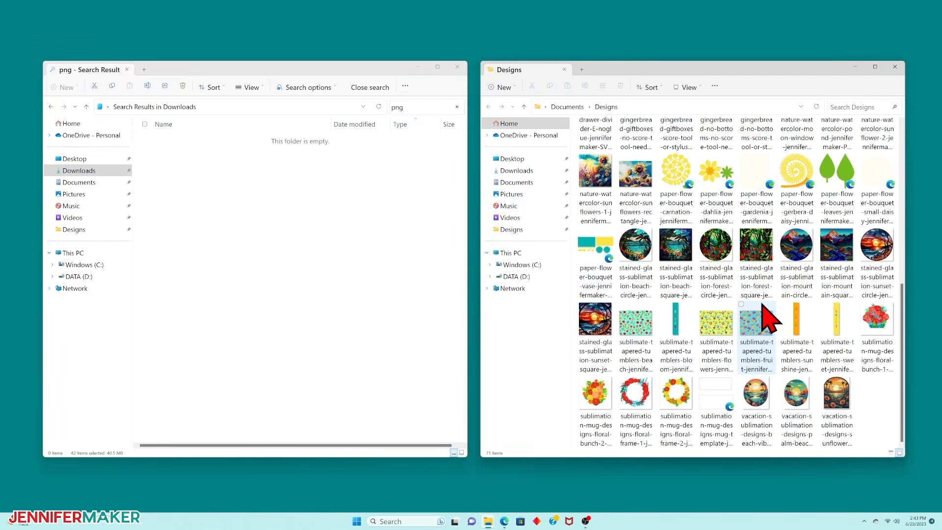
{"action": "scroll", "coordinate": [762, 308], "scroll_direction": "up", "scroll_amount": 5}
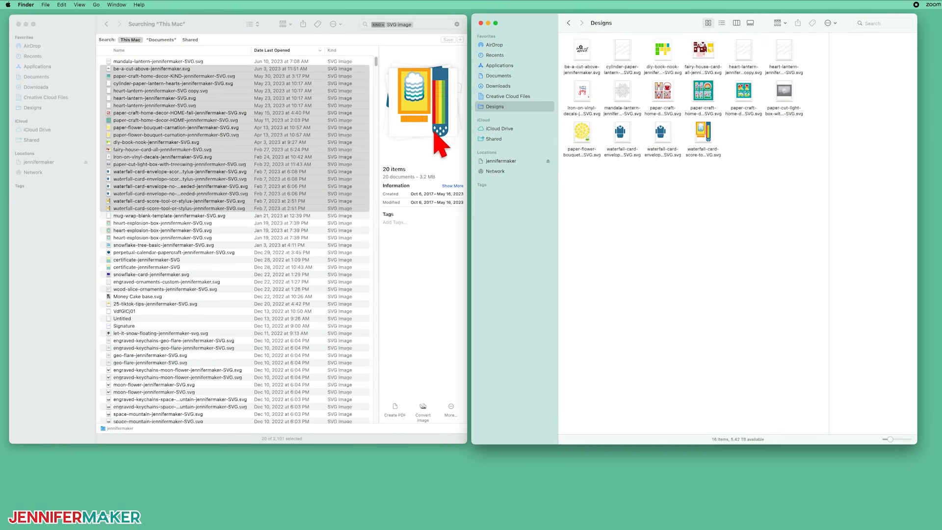
In Finder, show the Designs folder as a gallery and preview the KIND, HOME and iron-on vinyl decal designs
{"action": "left_click", "coordinate": [80, 5]}
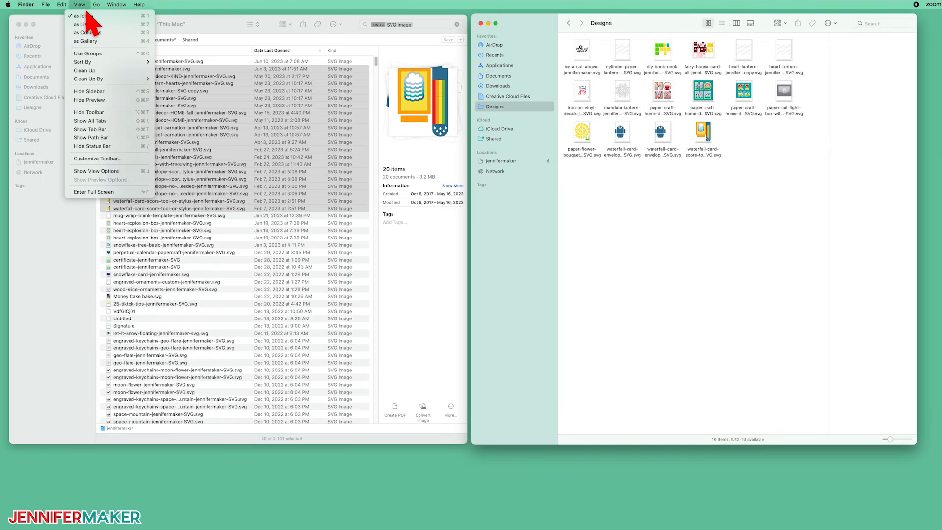
{"action": "left_click", "coordinate": [105, 41]}
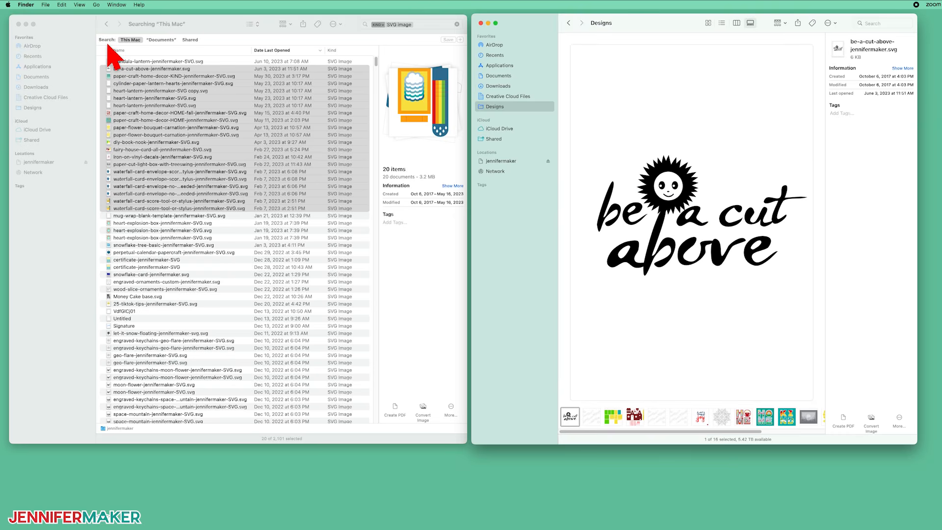
{"action": "left_click_drag", "start_coordinate": [691, 432], "coordinate": [754, 434]}
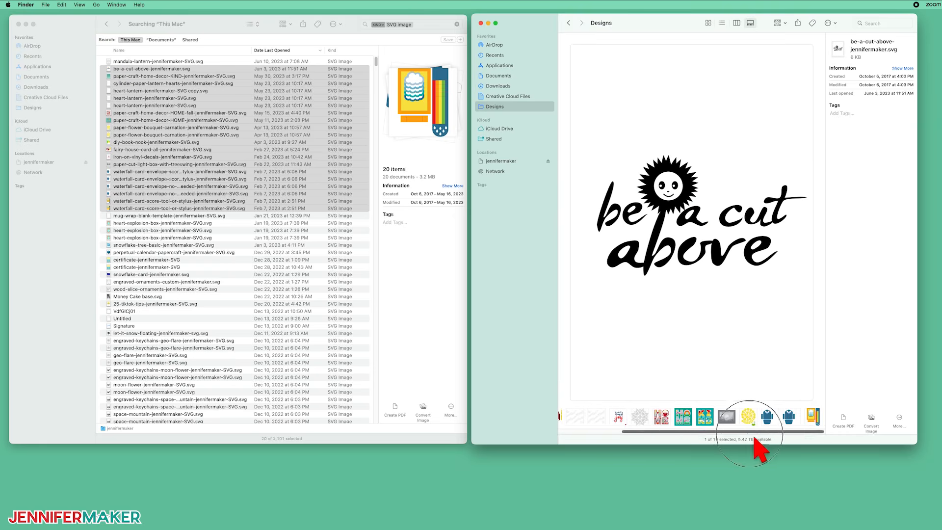
{"action": "left_click", "coordinate": [705, 417]}
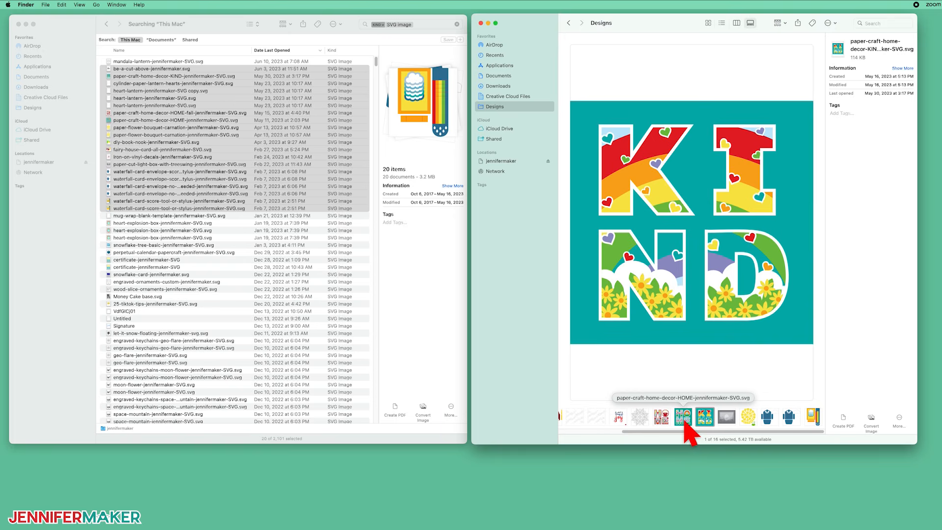
{"action": "left_click", "coordinate": [685, 420]}
{"action": "left_click", "coordinate": [668, 421]}
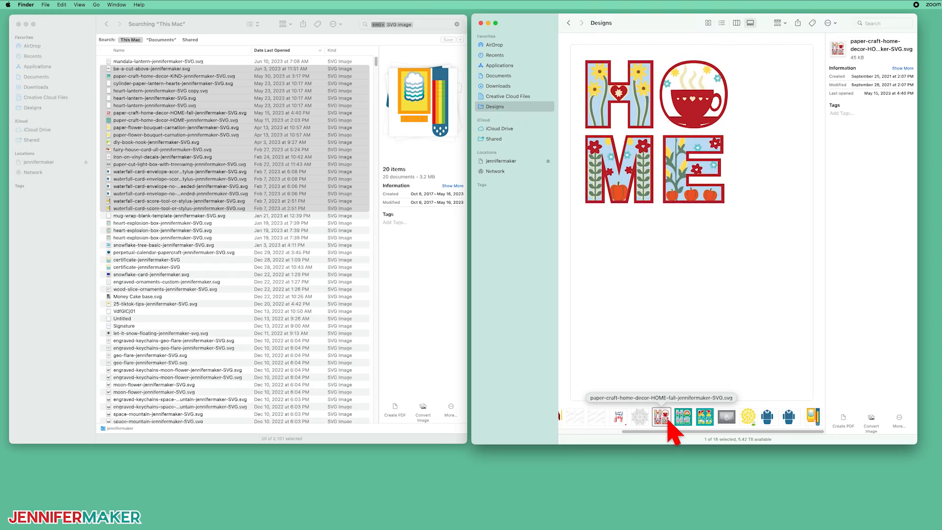
{"action": "left_click", "coordinate": [622, 420]}
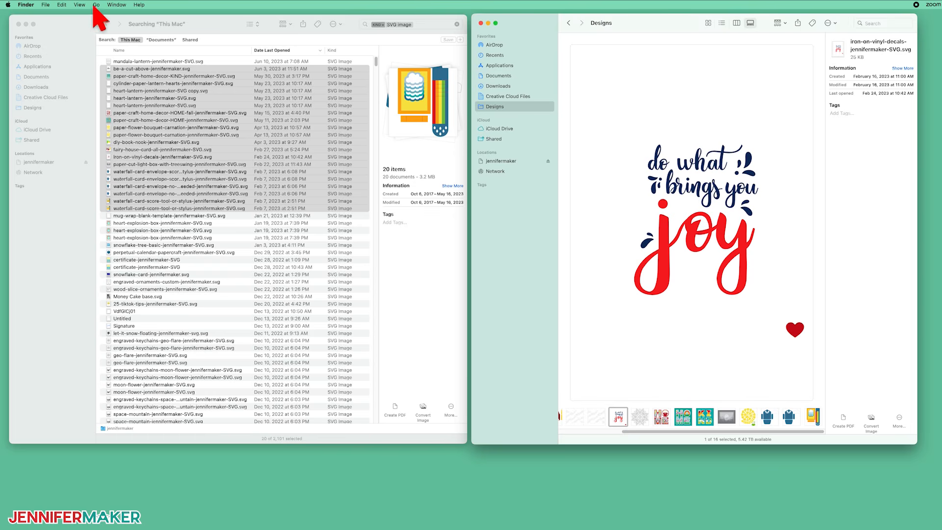
Show the Designs folder in Finder as columns and widen the file name column
{"action": "left_click", "coordinate": [80, 5]}
{"action": "left_click", "coordinate": [108, 33]}
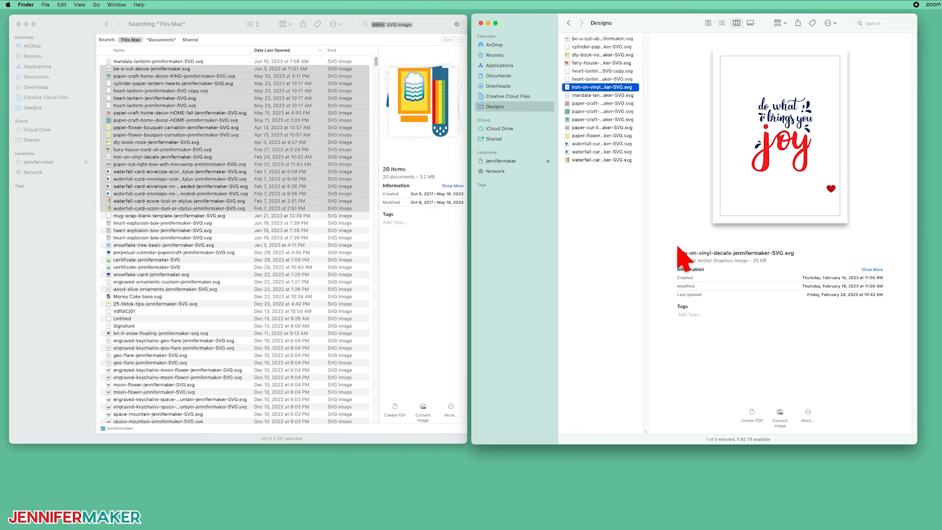
{"action": "left_click_drag", "start_coordinate": [654, 434], "coordinate": [711, 439]}
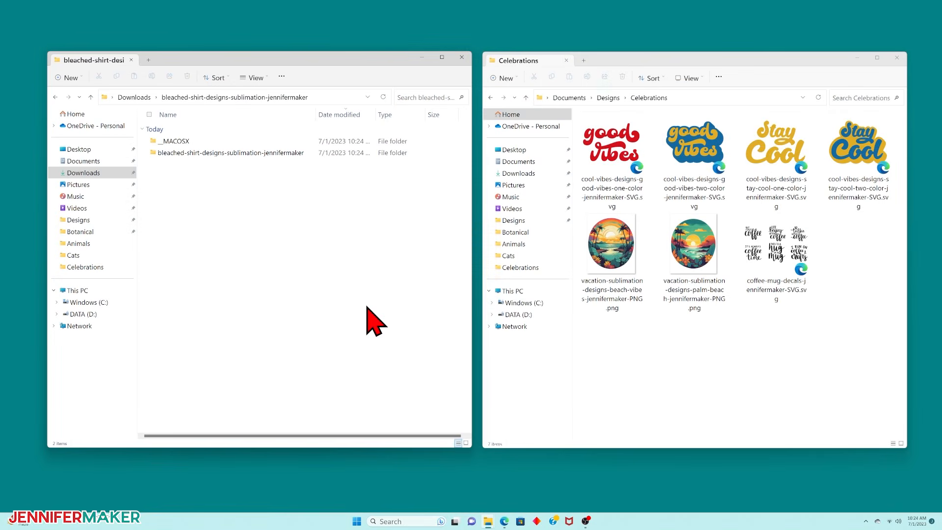
Move a design from the PNG subfolder of bleached-shirt-designs-sublimation-jennifermaker into the Celebrations folder in File Explorer
{"action": "double_click", "coordinate": [221, 152]}
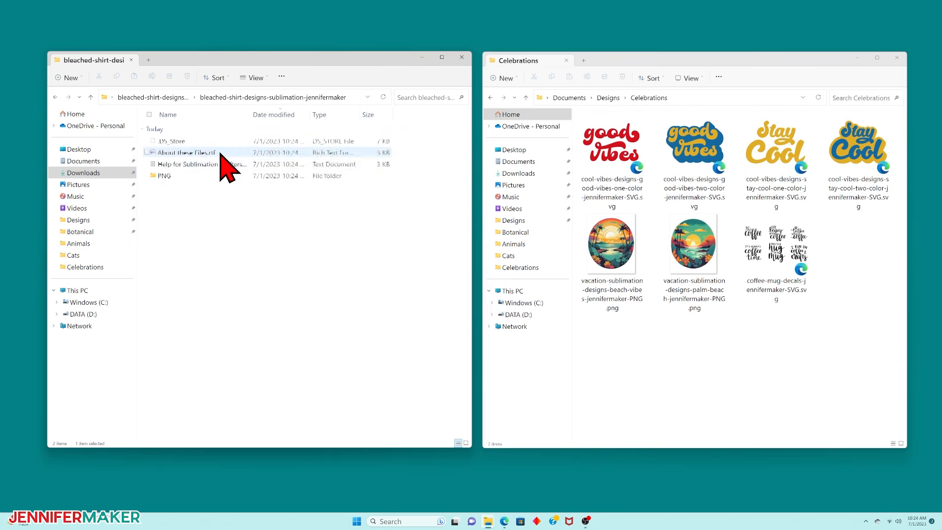
{"action": "double_click", "coordinate": [218, 177]}
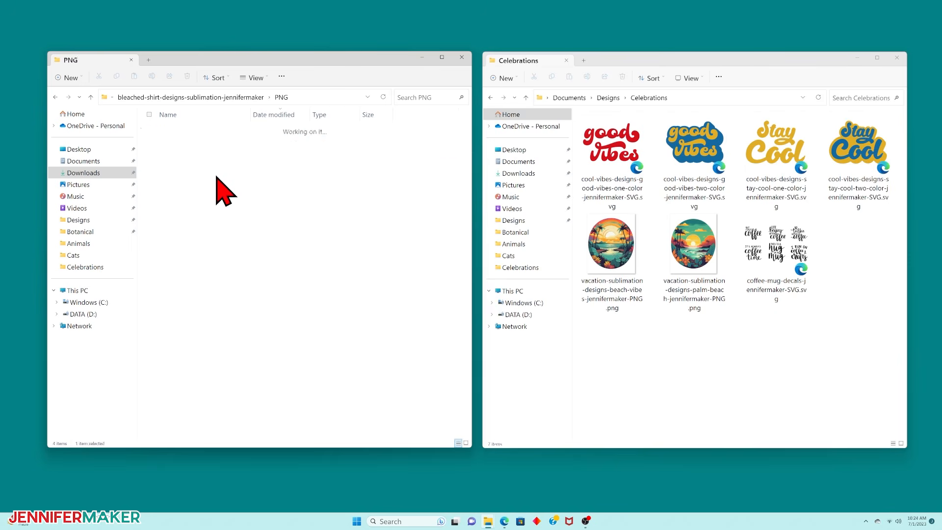
{"action": "left_click", "coordinate": [216, 165]}
{"action": "left_click_drag", "start_coordinate": [217, 165], "coordinate": [798, 345]}
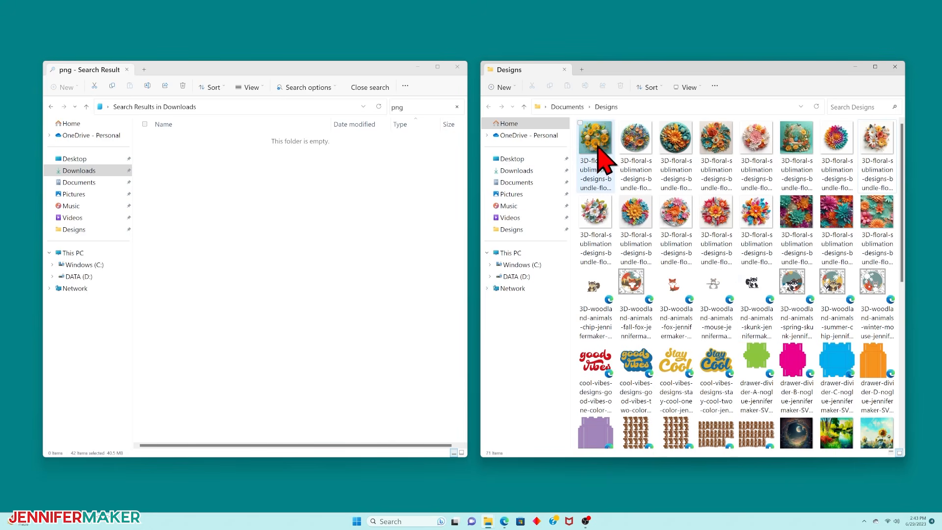
Open the name of the first 3D floral sublimation PNG in the Designs folder for renaming
{"action": "mouse_move", "coordinate": [609, 177]}
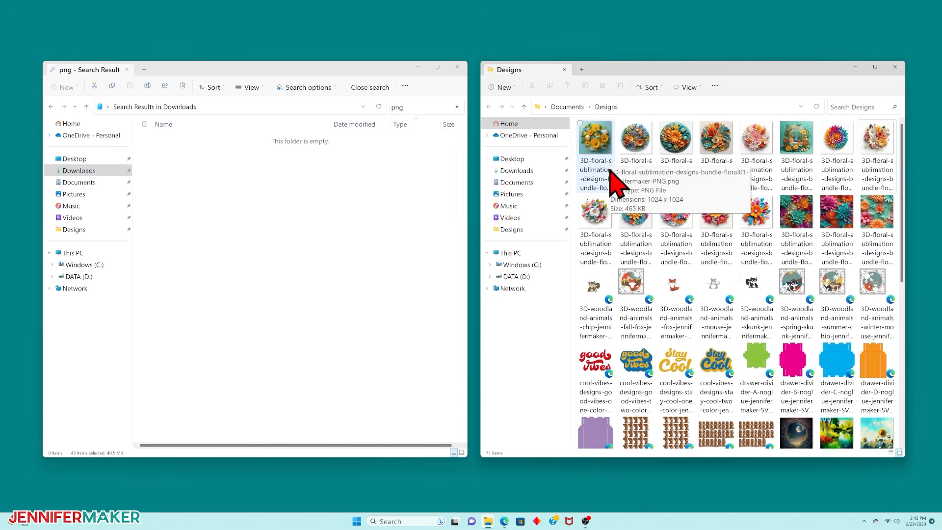
{"action": "right_click", "coordinate": [599, 146]}
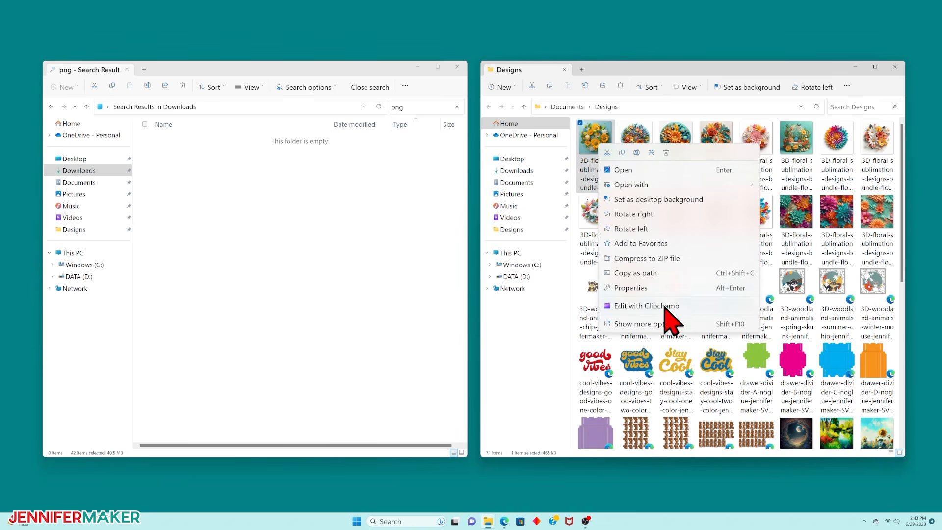
{"action": "left_click", "coordinate": [666, 324]}
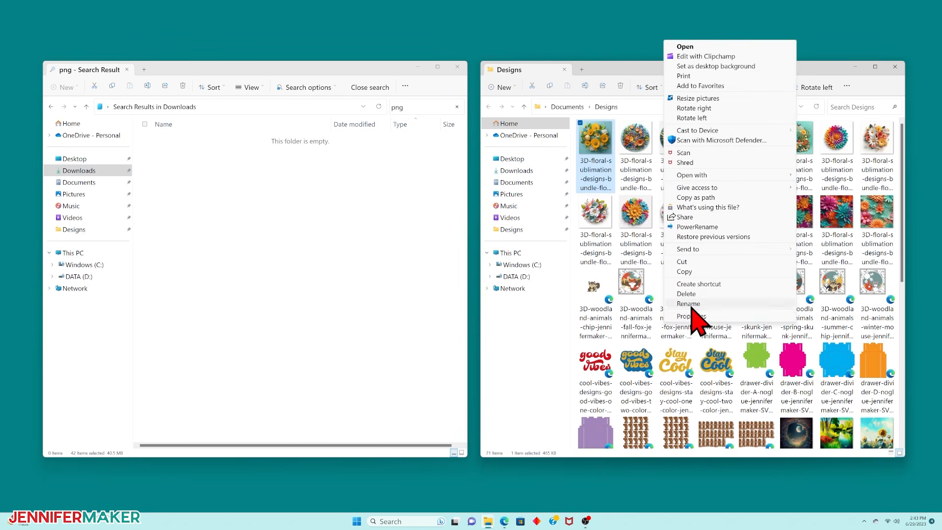
{"action": "left_click", "coordinate": [722, 304]}
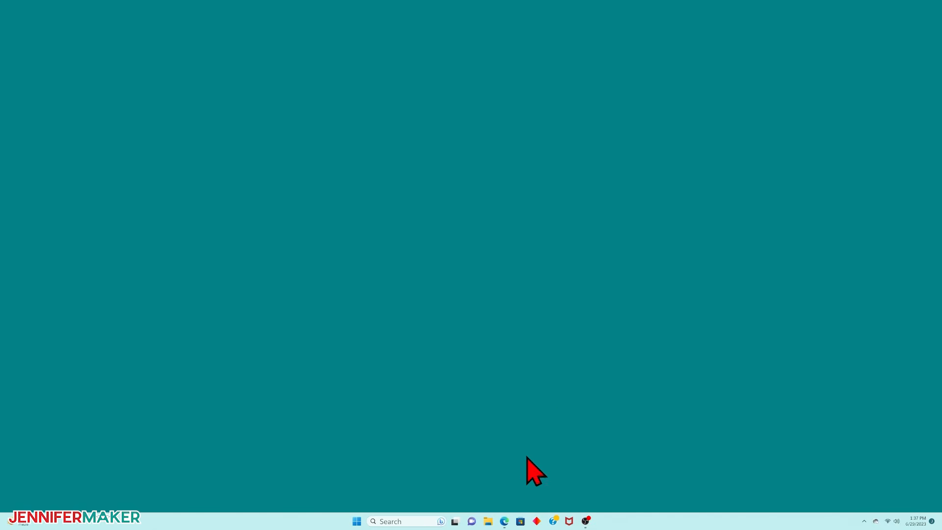
Create a new folder named Designs inside Documents in File Explorer
{"action": "left_click", "coordinate": [489, 522]}
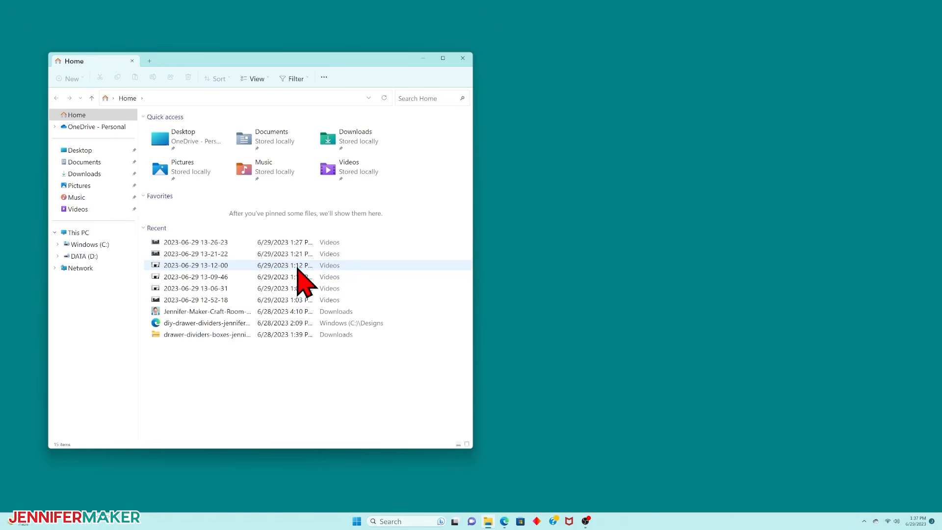
{"action": "left_click", "coordinate": [114, 164]}
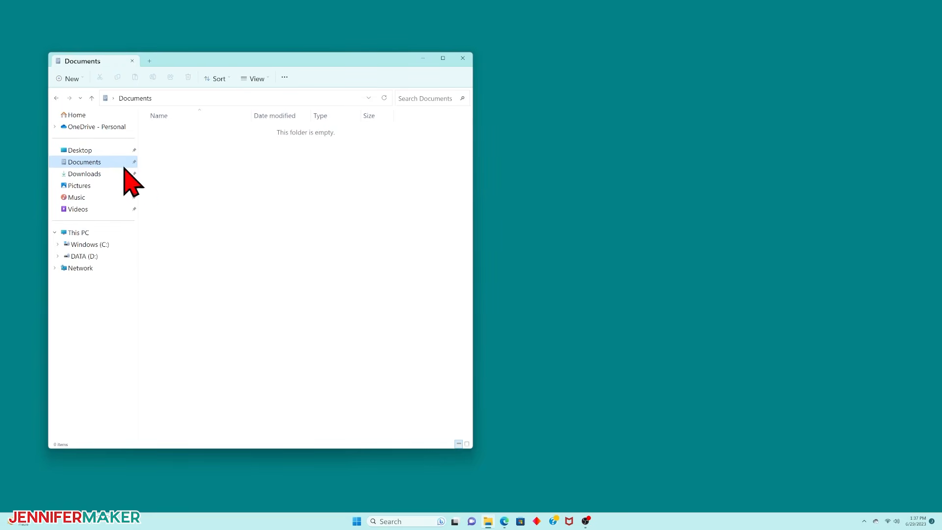
{"action": "left_click", "coordinate": [68, 80]}
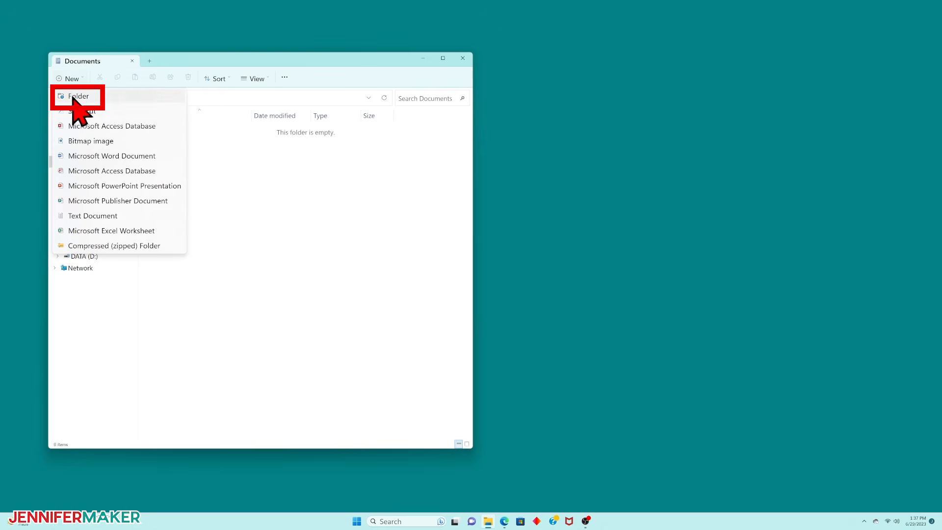
{"action": "left_click", "coordinate": [100, 98]}
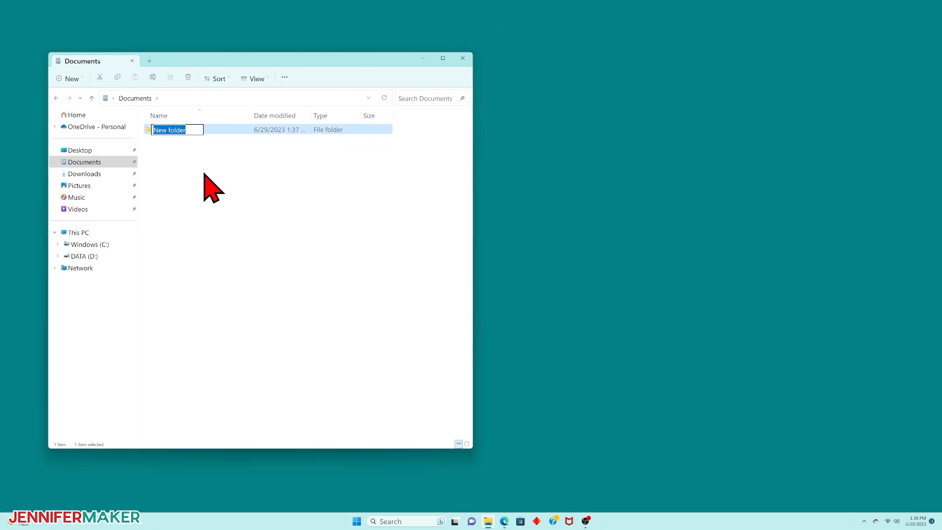
{"action": "type", "text": "D"}
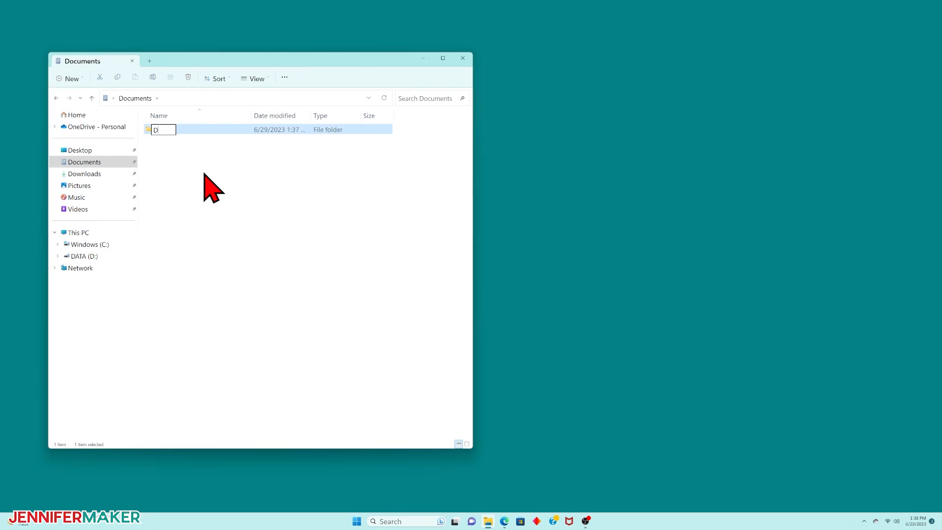
{"action": "type", "text": "esigns"}
{"action": "key", "text": "Return"}
Pin the Designs folder to Quick access and to Start, and check its Start pin
{"action": "left_click_drag", "start_coordinate": [147, 131], "coordinate": [94, 223]}
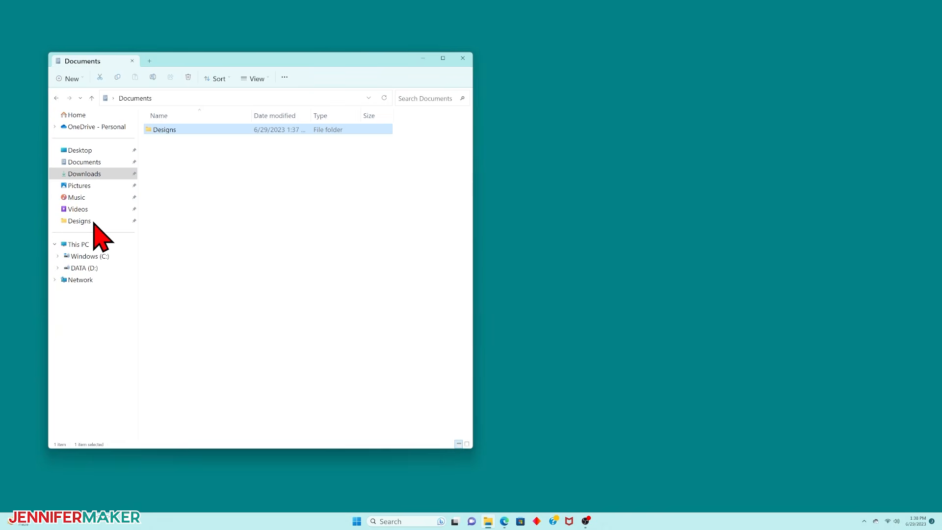
{"action": "right_click", "coordinate": [165, 131]}
{"action": "left_click", "coordinate": [218, 213]}
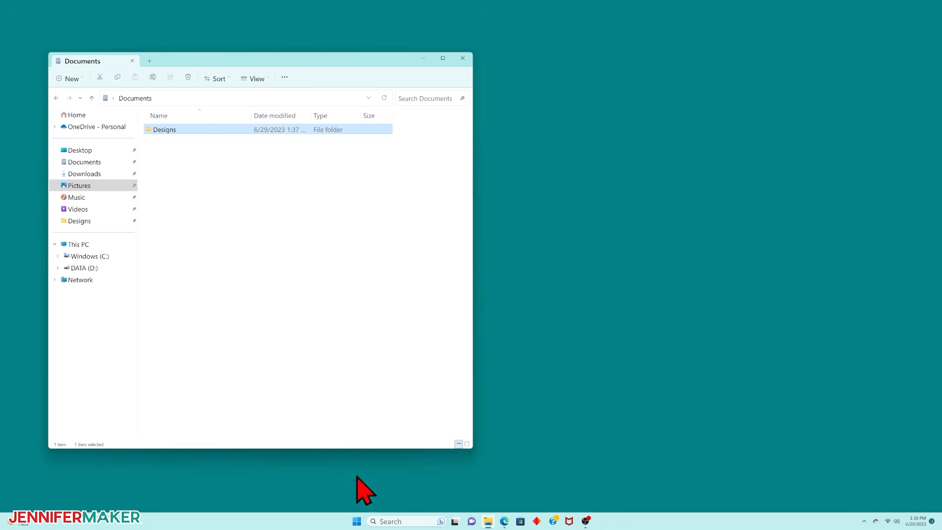
{"action": "left_click", "coordinate": [358, 522]}
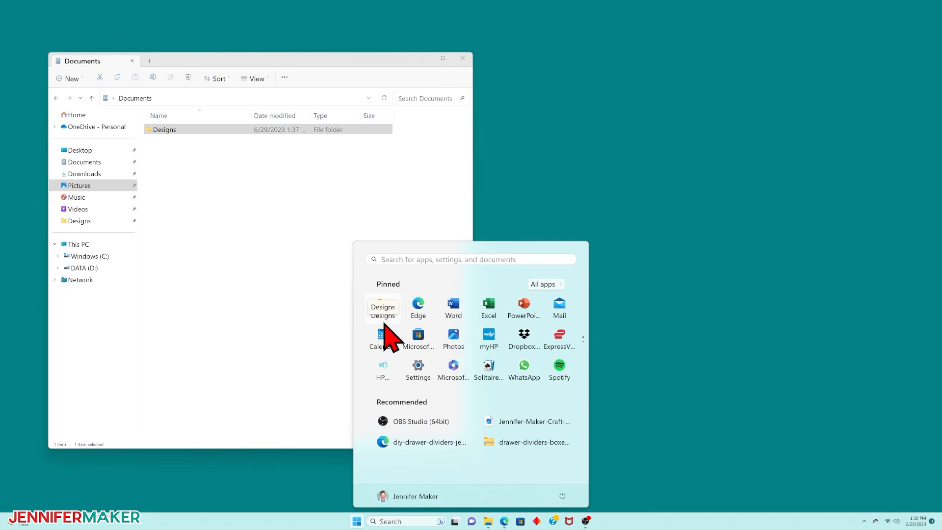
{"action": "left_click", "coordinate": [364, 227]}
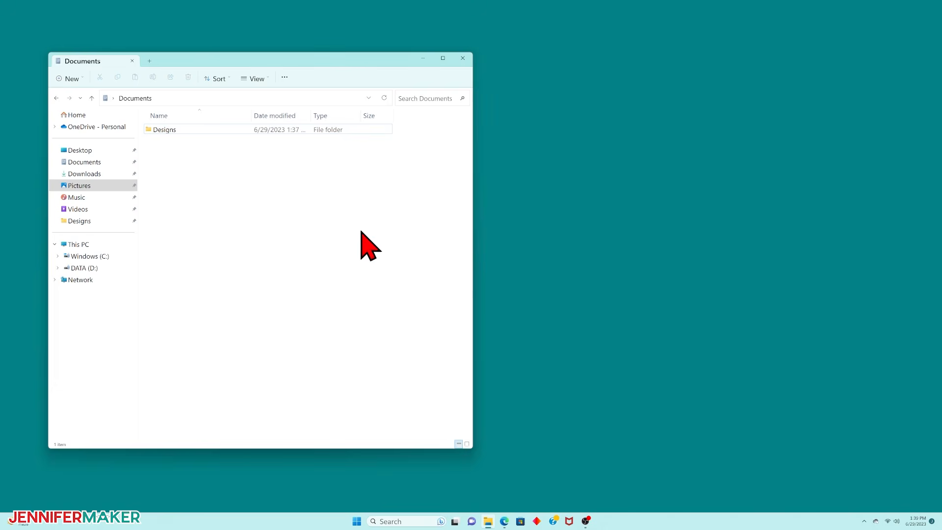
Open the Designs folder in a separate window beside the Documents window, and show Downloads in the original window
{"action": "right_click", "coordinate": [170, 130]}
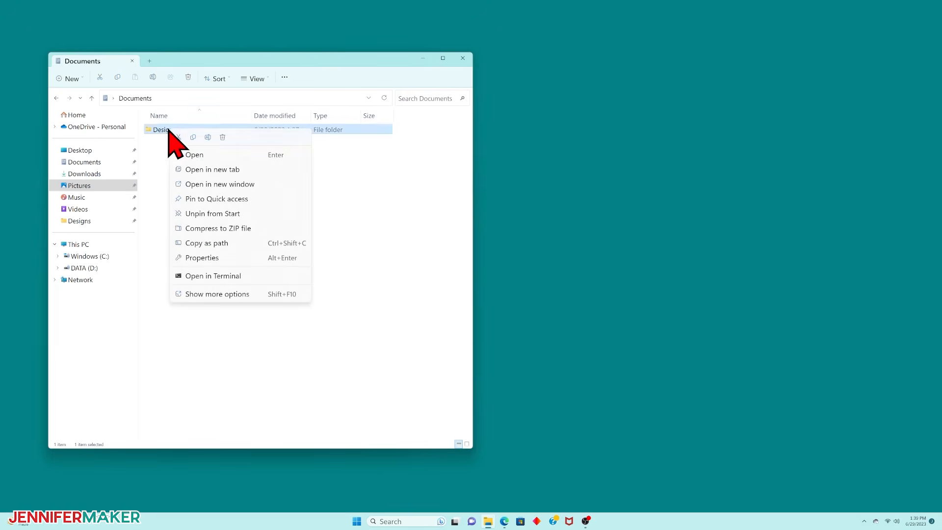
{"action": "left_click", "coordinate": [205, 186]}
{"action": "left_click_drag", "start_coordinate": [268, 76], "coordinate": [605, 58]}
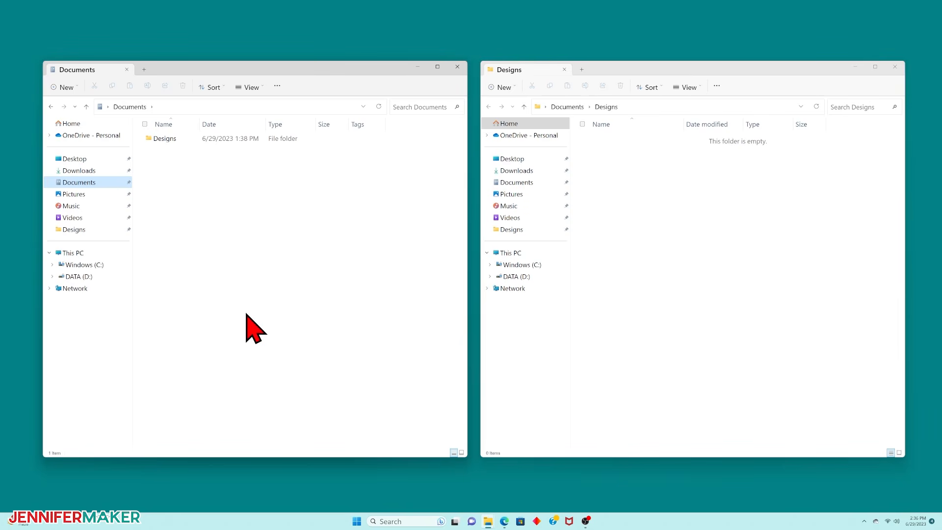
{"action": "left_click", "coordinate": [104, 173]}
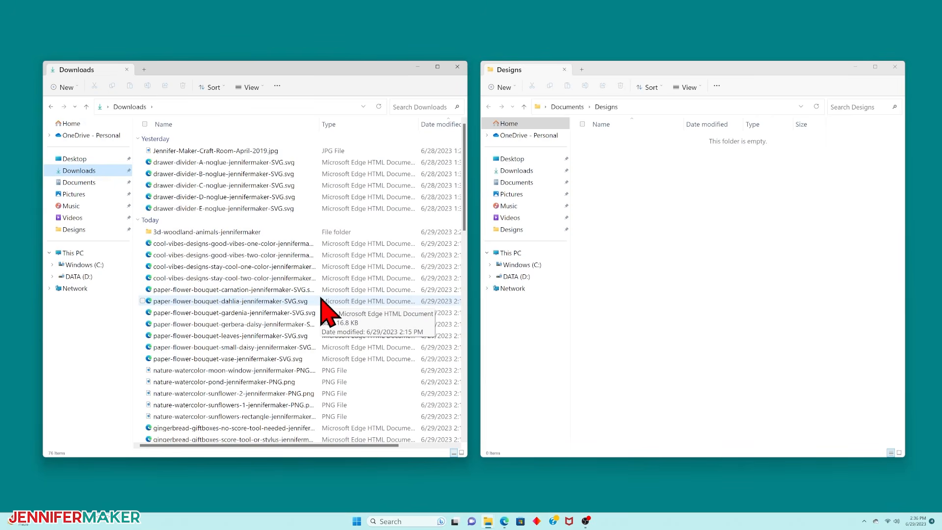
Move the five drawer-divider noglue SVG files, A through E, from Downloads into the Designs folder
{"action": "left_click", "coordinate": [237, 163]}
{"action": "left_click_drag", "start_coordinate": [237, 163], "coordinate": [756, 215]}
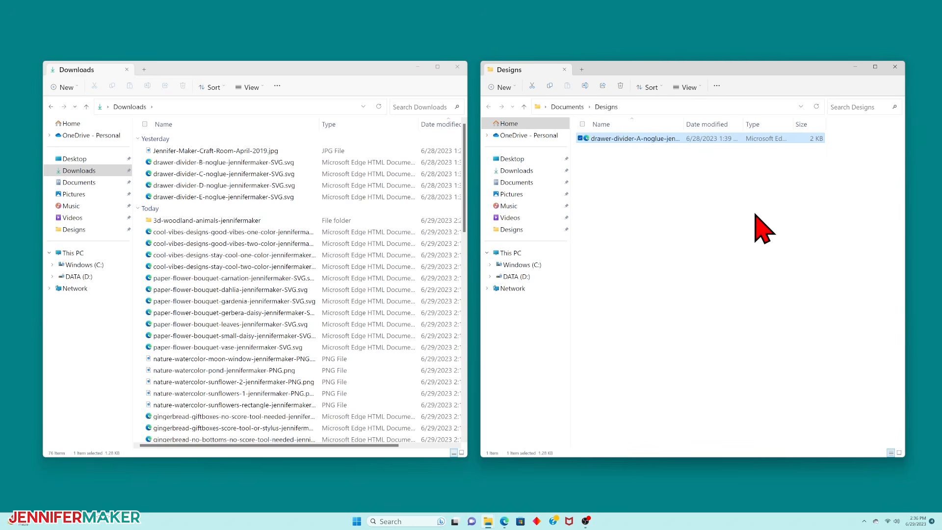
{"action": "left_click", "coordinate": [204, 163]}
{"action": "left_click", "coordinate": [217, 197], "text": "shift"}
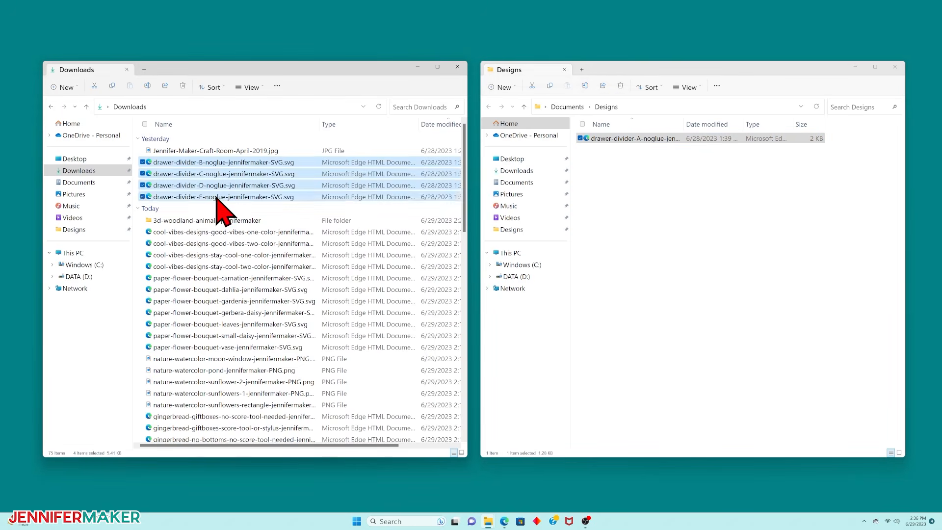
{"action": "left_click_drag", "start_coordinate": [217, 197], "coordinate": [726, 235]}
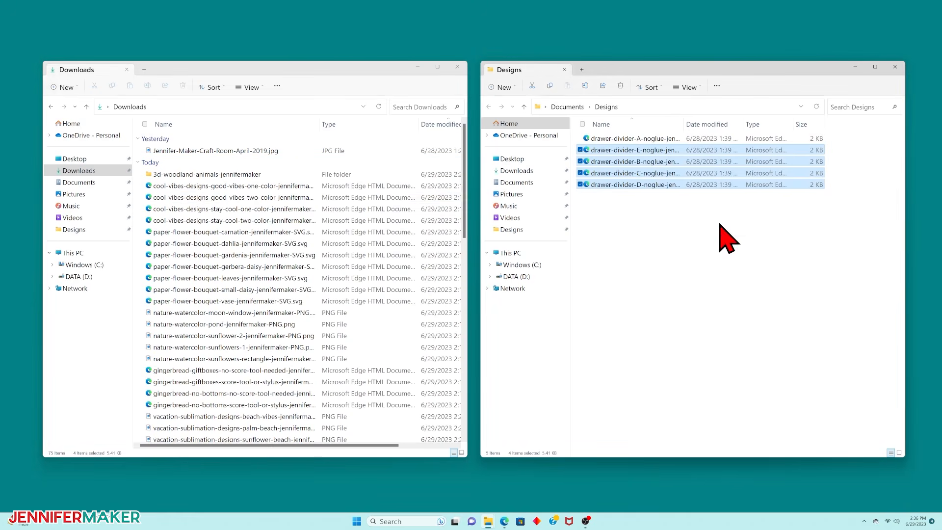
Move the good-vibes one-color, paper-flower-bouquet dahlia and paper-flower-bouquet vase SVG files from Downloads into the Designs folder
{"action": "left_click", "coordinate": [144, 187]}
{"action": "left_click", "coordinate": [143, 243]}
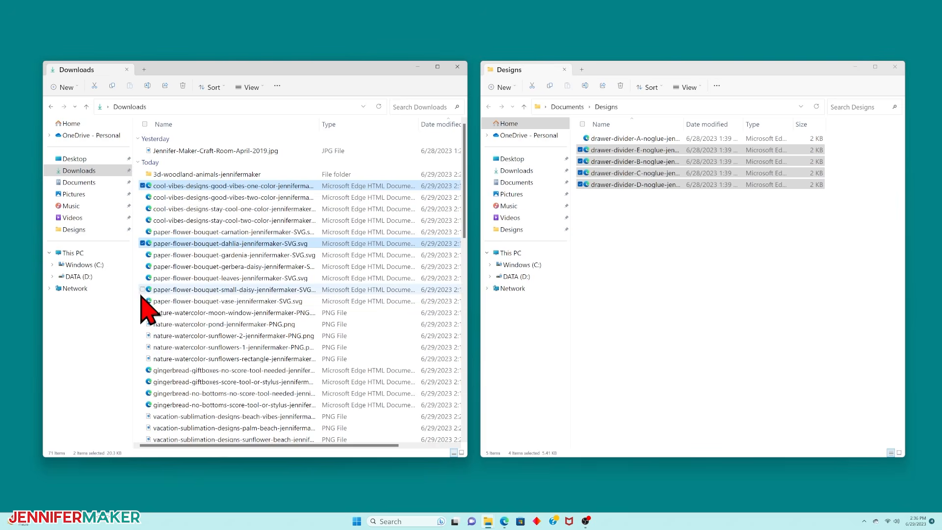
{"action": "left_click", "coordinate": [142, 301]}
{"action": "left_click_drag", "start_coordinate": [177, 301], "coordinate": [702, 310]}
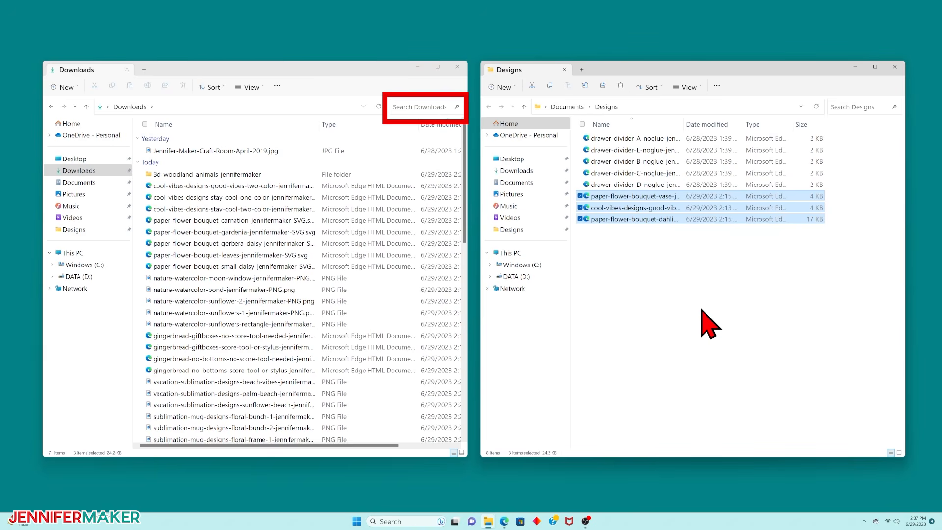
Search Downloads for "svg", select the full list of results, and widen the Name column to show longer file names
{"action": "left_click", "coordinate": [426, 107]}
{"action": "type", "text": "svg"}
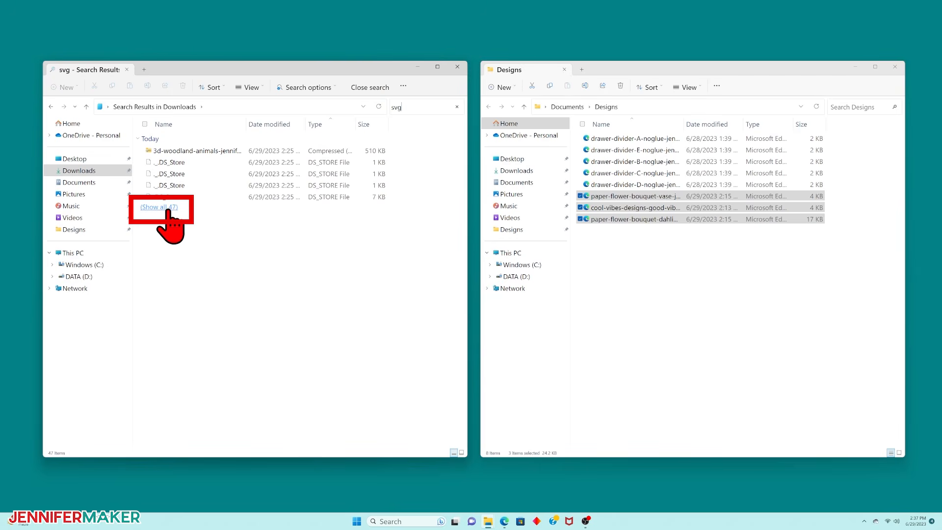
{"action": "left_click", "coordinate": [169, 209]}
{"action": "key", "text": "ctrl+a"}
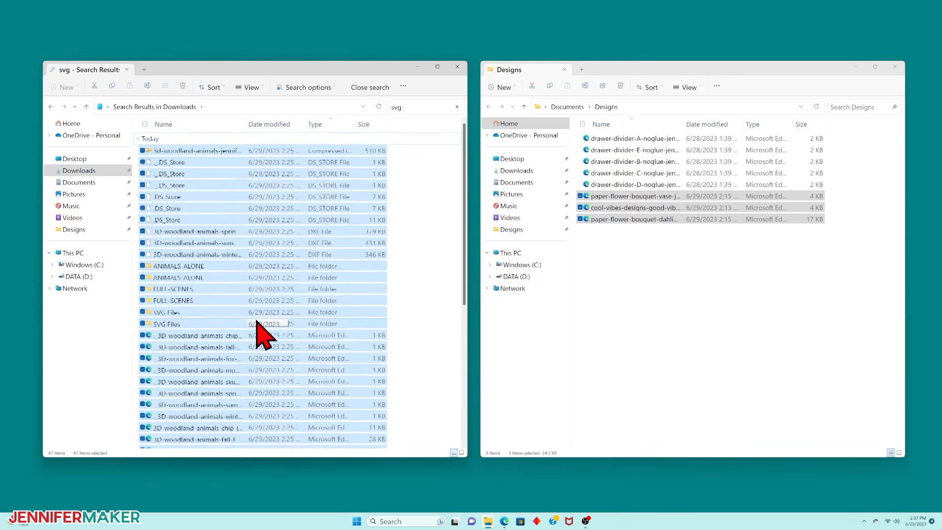
{"action": "scroll", "coordinate": [261, 334], "scroll_direction": "down", "scroll_amount": 3}
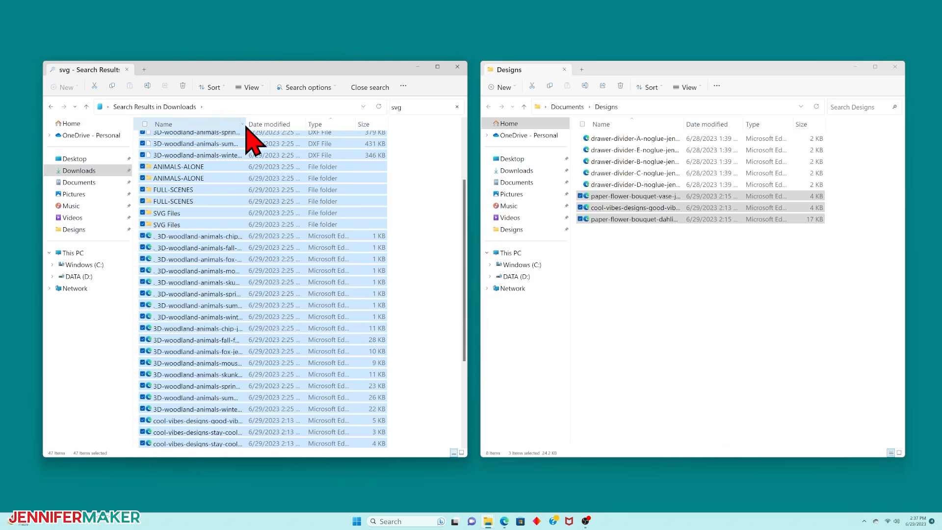
{"action": "left_click_drag", "start_coordinate": [246, 124], "coordinate": [333, 123]}
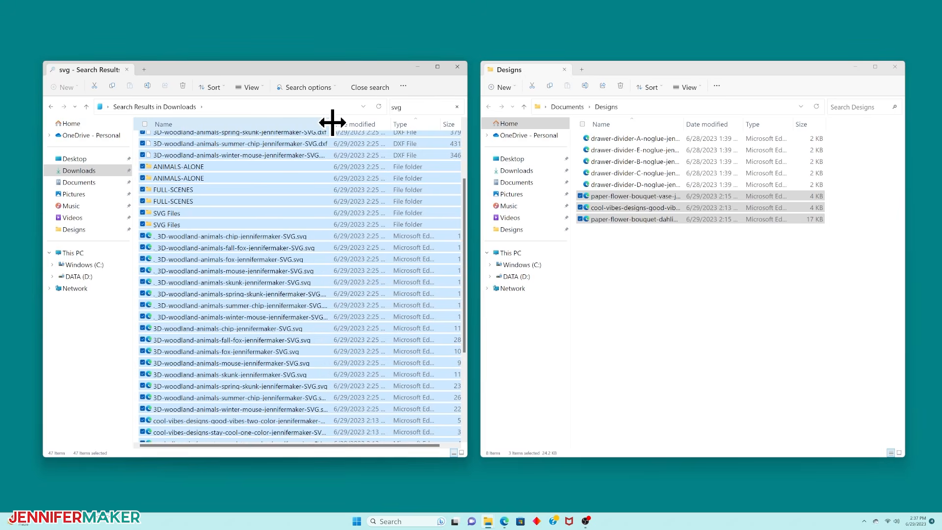
Move only the SVG files, from the first 3D-woodland-animals chip file through the sublimation mug template, into the Designs folder
{"action": "left_click", "coordinate": [198, 237]}
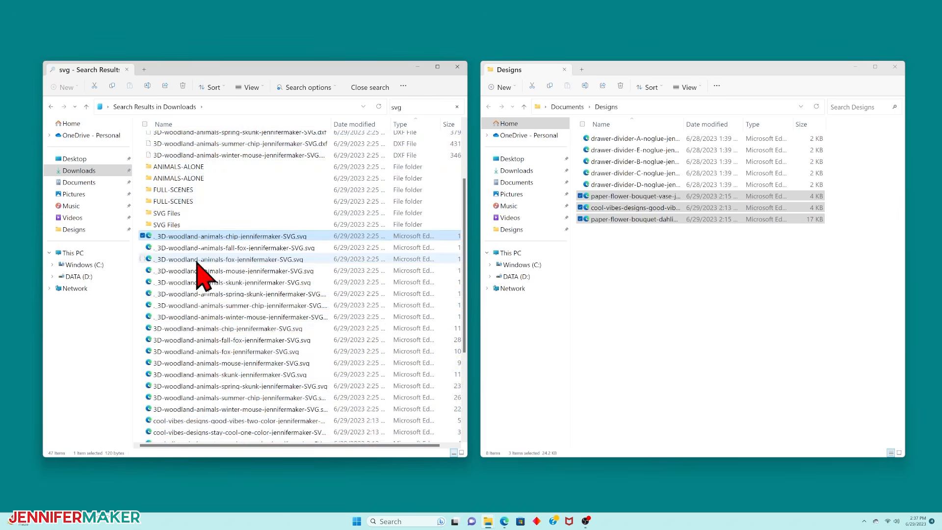
{"action": "scroll", "coordinate": [206, 294], "scroll_direction": "down", "scroll_amount": 5}
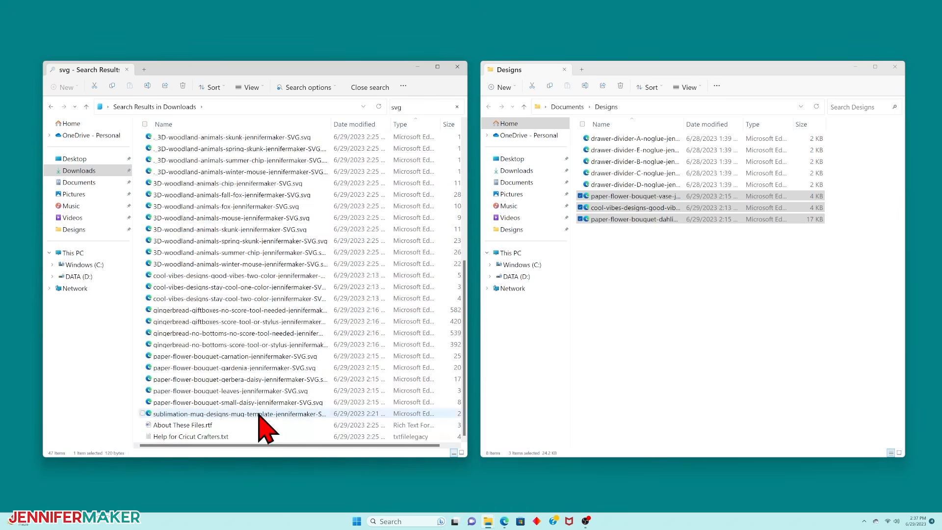
{"action": "left_click", "coordinate": [259, 414], "text": "shift"}
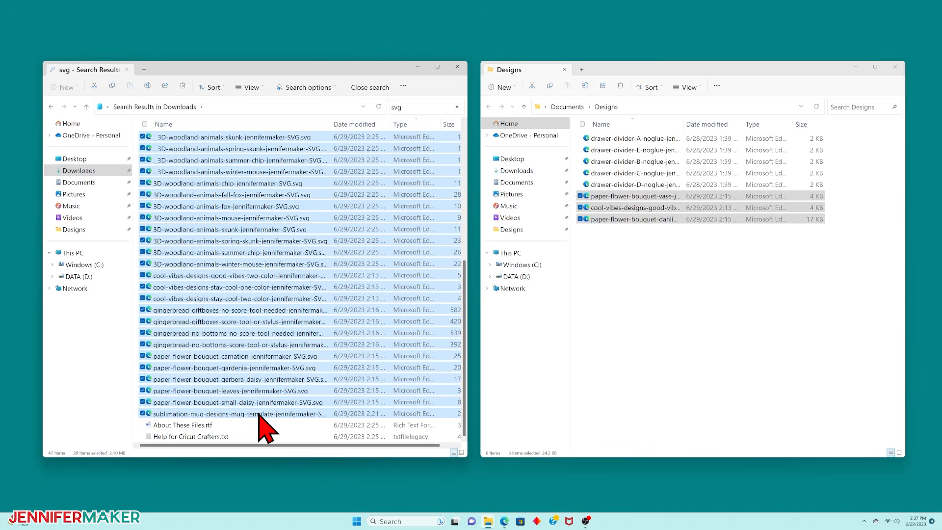
{"action": "left_click_drag", "start_coordinate": [259, 414], "coordinate": [702, 344]}
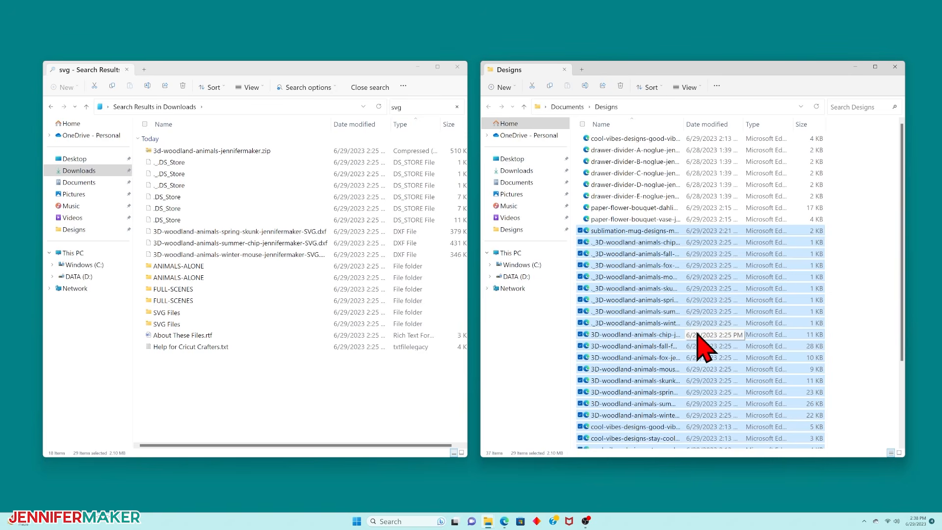
Display the contents of the Designs folder as large icons
{"action": "scroll", "coordinate": [701, 343], "scroll_direction": "down", "scroll_amount": 3}
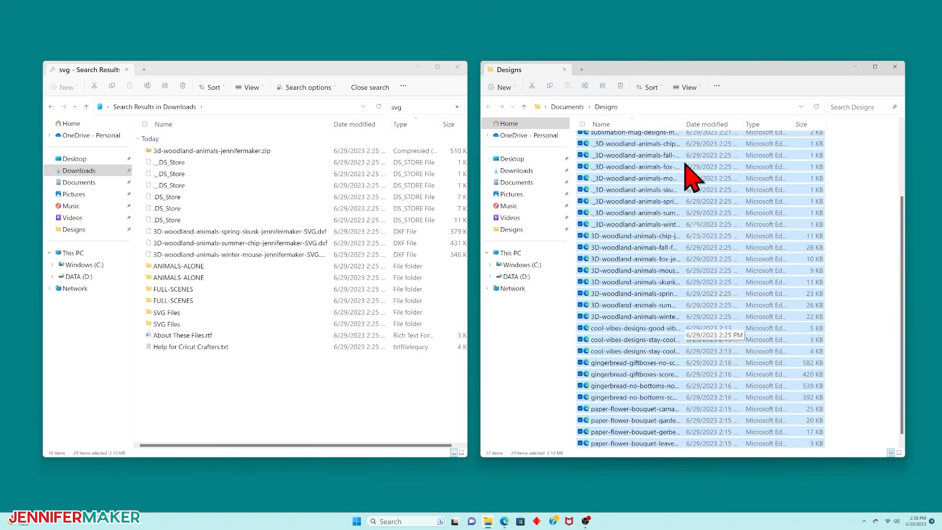
{"action": "left_click", "coordinate": [689, 87]}
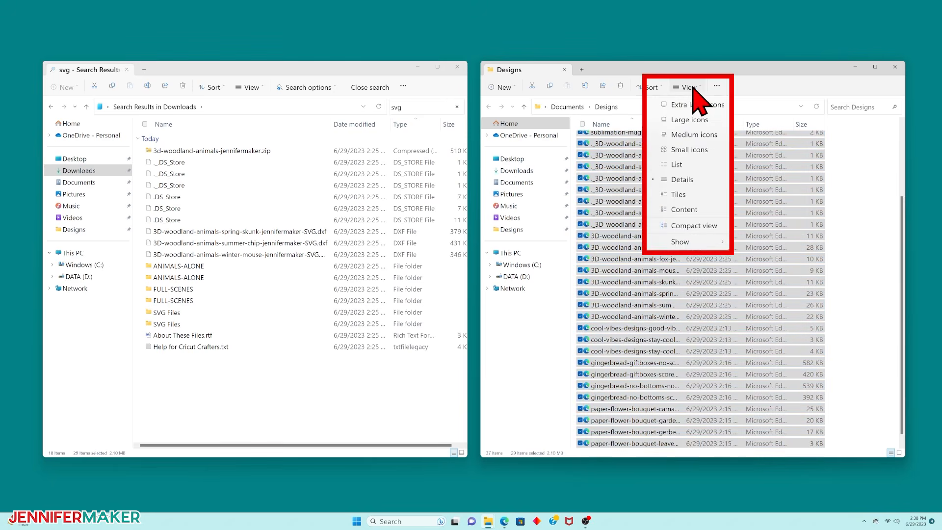
{"action": "left_click", "coordinate": [687, 120]}
{"action": "scroll", "coordinate": [756, 268], "scroll_direction": "down", "scroll_amount": 1}
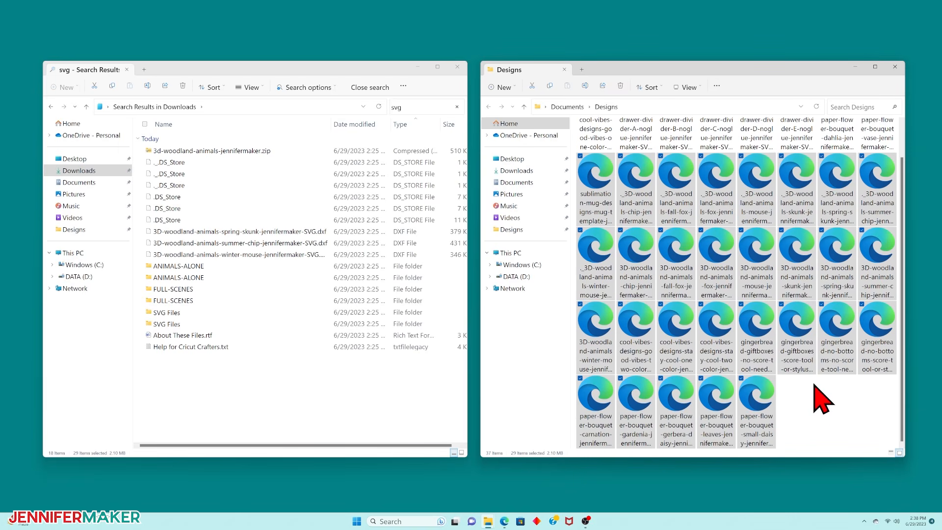
Search Downloads for "png", move all the resulting PNG files into the Designs folder, and look over the folder's contents
{"action": "left_click", "coordinate": [426, 107]}
{"action": "type", "text": "png"}
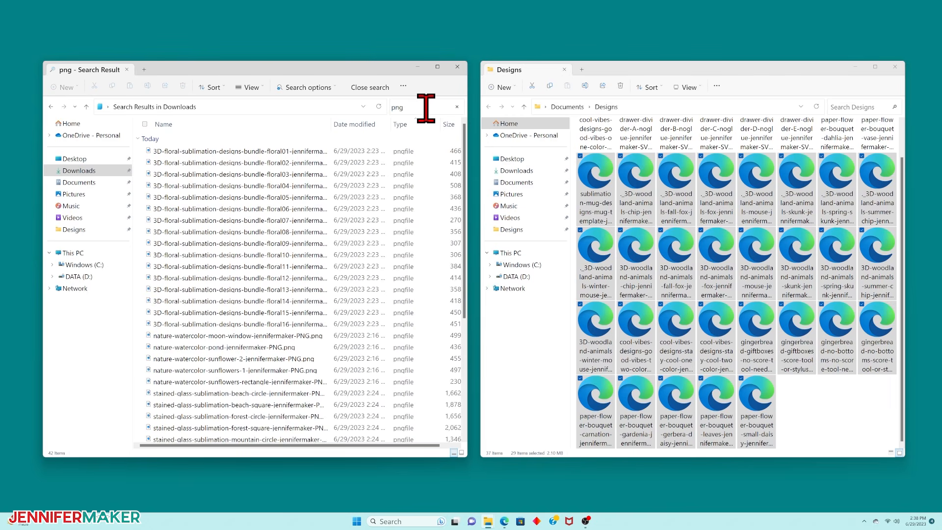
{"action": "left_click", "coordinate": [236, 150]}
{"action": "scroll", "coordinate": [269, 354], "scroll_direction": "down", "scroll_amount": 5}
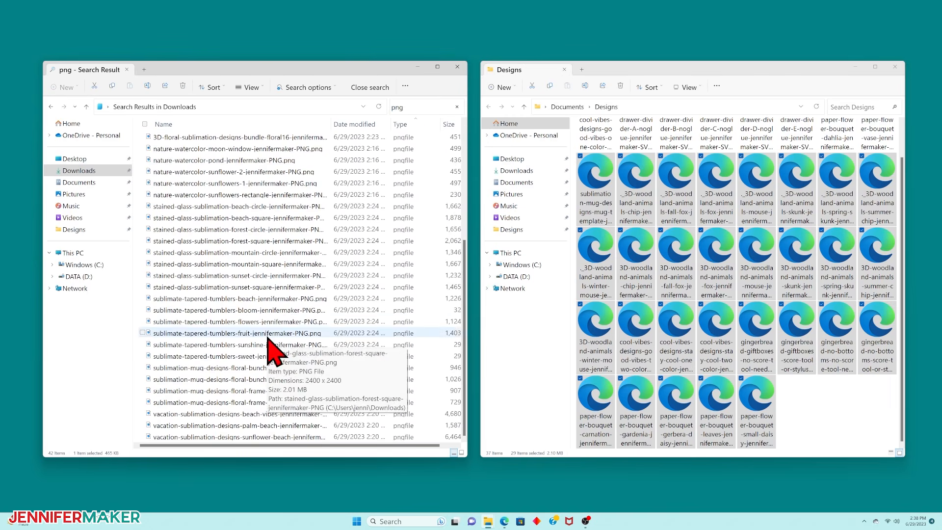
{"action": "left_click", "coordinate": [172, 438], "text": "shift"}
{"action": "left_click_drag", "start_coordinate": [172, 438], "coordinate": [864, 424]}
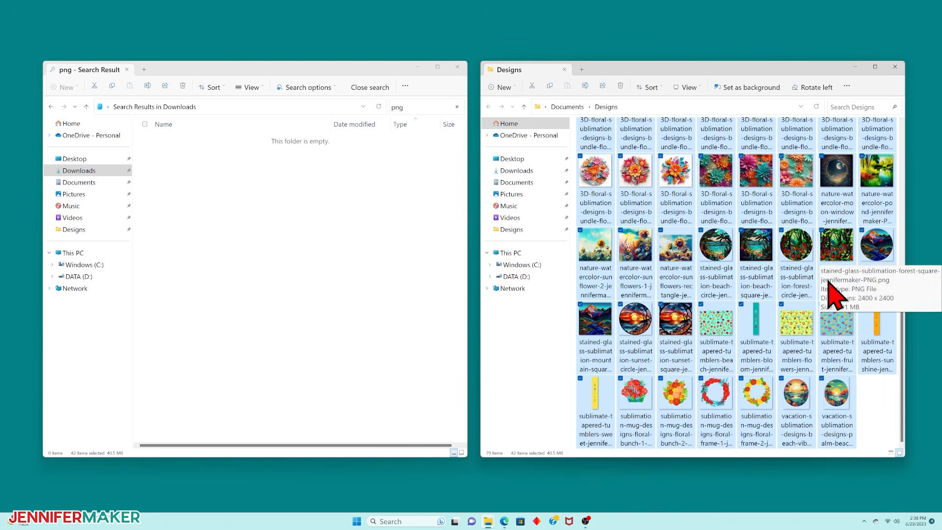
{"action": "scroll", "coordinate": [835, 289], "scroll_direction": "up", "scroll_amount": 5}
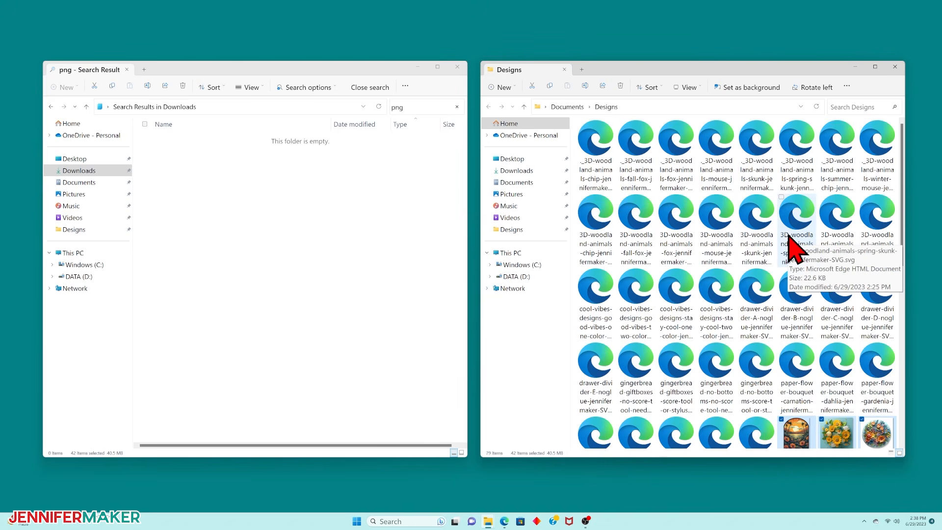
{"action": "scroll", "coordinate": [792, 243], "scroll_direction": "down", "scroll_amount": 5}
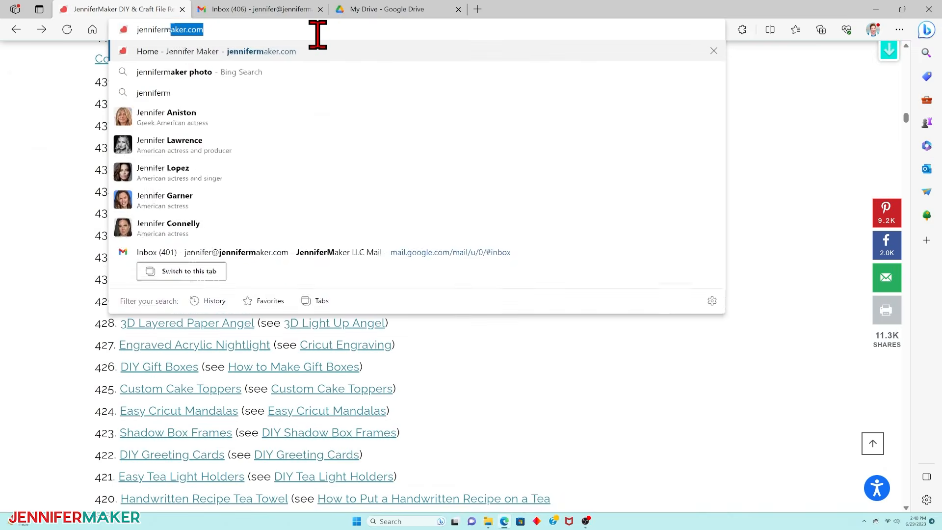
Go to jennifermaker.com/powertoys in Microsoft Edge and open the Install PowerToys article
{"action": "type", "text": "maker.com/powertoys"}
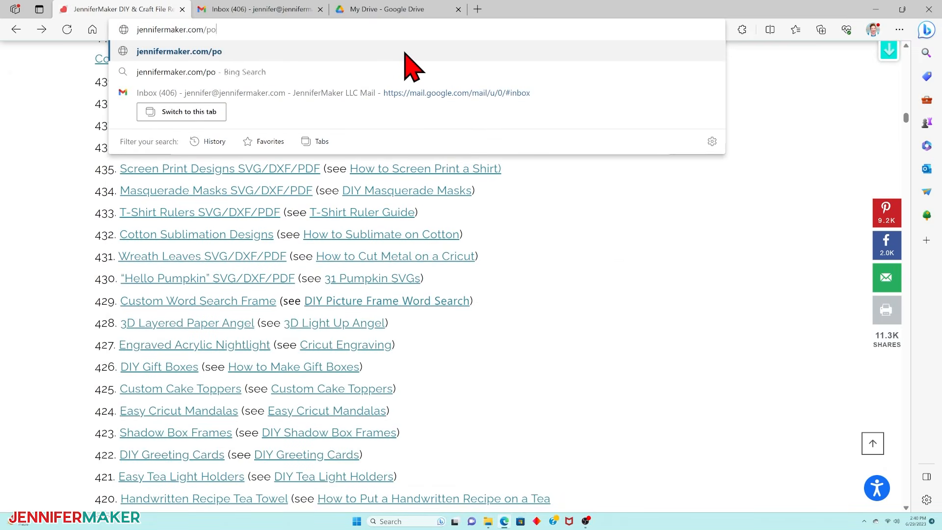
{"action": "key", "text": "Return"}
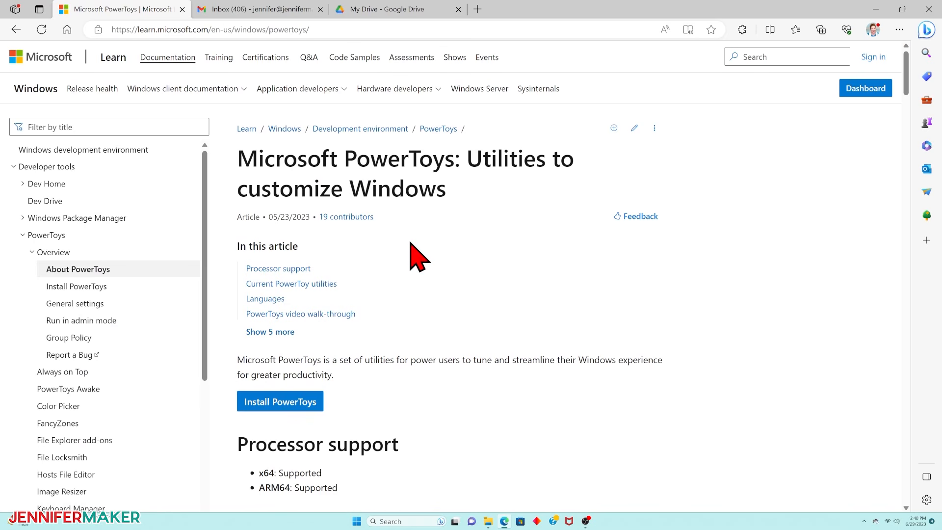
{"action": "left_click", "coordinate": [296, 404]}
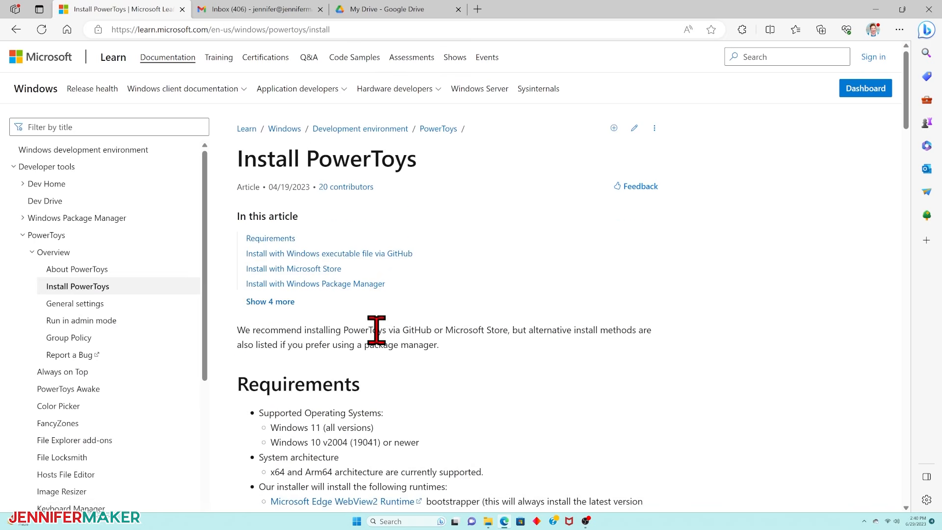
Download PowerToysUserSetup-0.70.1-x64.exe from the GitHub release page, then run it, agree to the license terms and install PowerToys
{"action": "scroll", "coordinate": [380, 338], "scroll_direction": "down", "scroll_amount": 4}
{"action": "scroll", "coordinate": [386, 351], "scroll_direction": "down", "scroll_amount": 3}
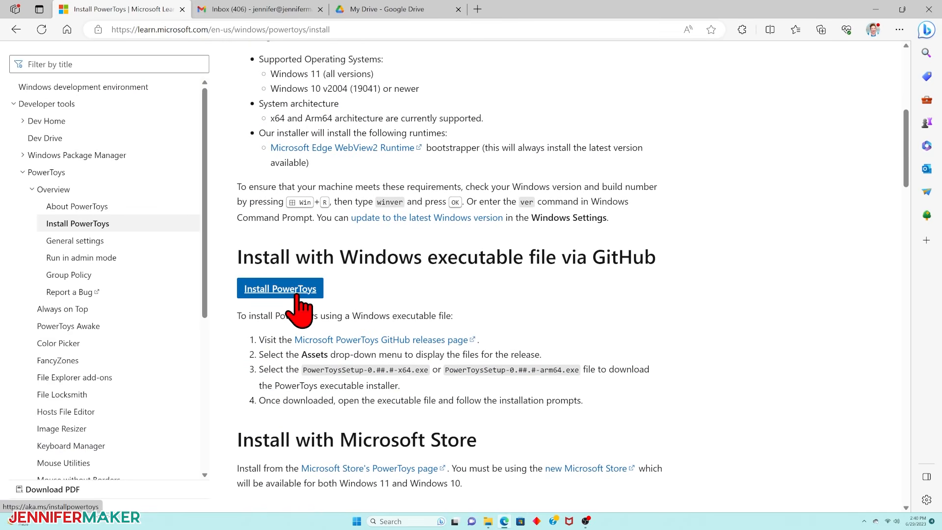
{"action": "left_click", "coordinate": [297, 294]}
{"action": "left_click", "coordinate": [319, 252]}
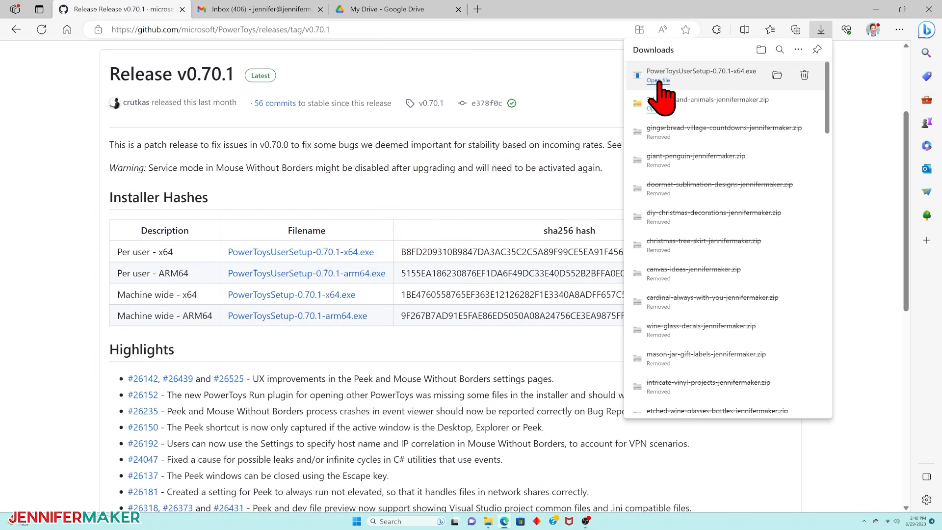
{"action": "left_click", "coordinate": [658, 80]}
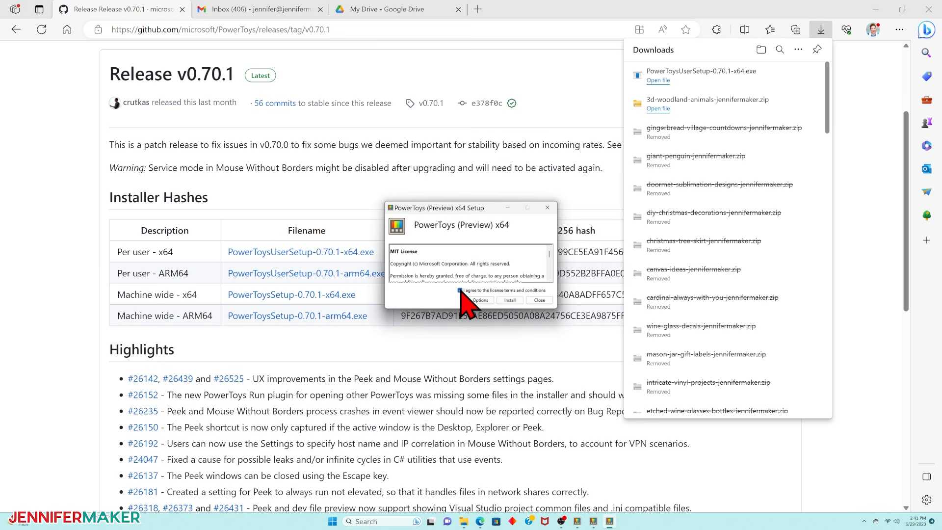
{"action": "left_click", "coordinate": [510, 300]}
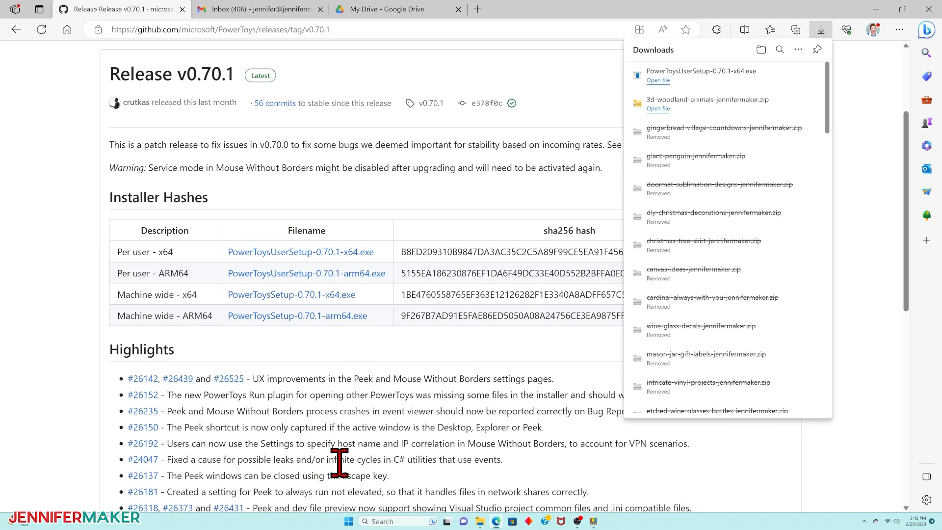
Return to the Designs folder in File Explorer and look through the thumbnails of its SVG and PNG files
{"action": "left_click", "coordinate": [876, 8]}
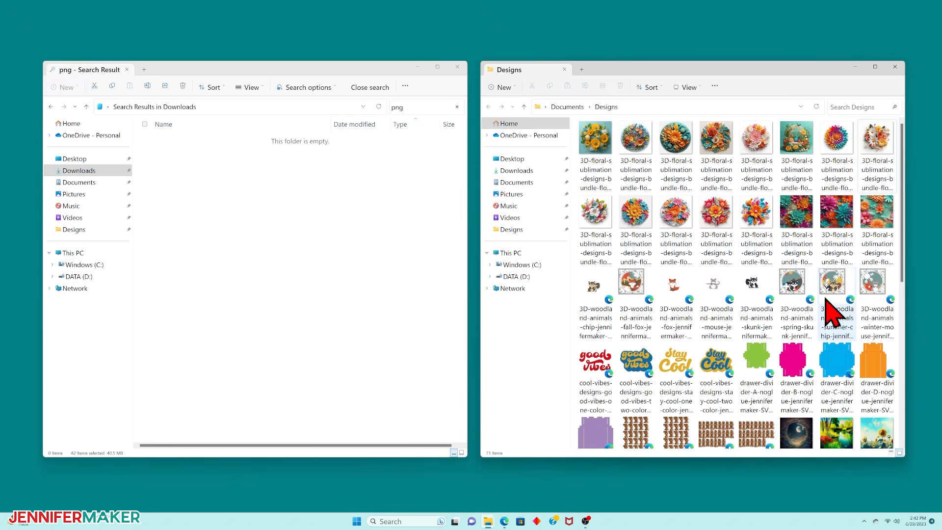
{"action": "scroll", "coordinate": [829, 314], "scroll_direction": "down", "scroll_amount": 3}
{"action": "scroll", "coordinate": [826, 301], "scroll_direction": "down", "scroll_amount": 3}
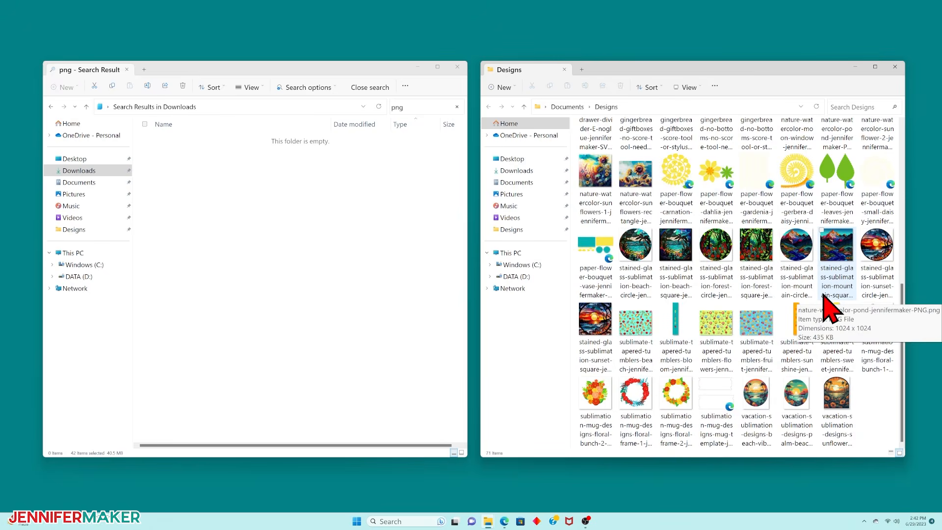
{"action": "scroll", "coordinate": [830, 307], "scroll_direction": "up", "scroll_amount": 5}
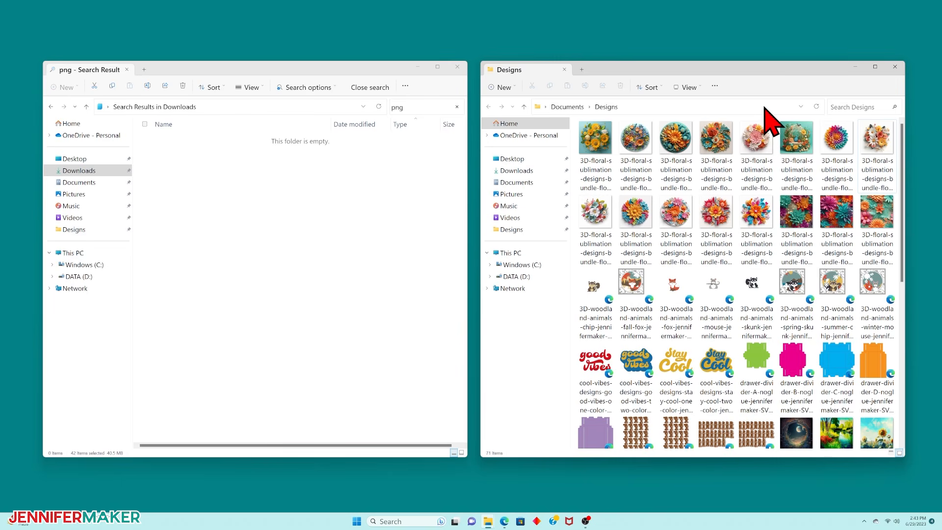
{"action": "scroll", "coordinate": [764, 314], "scroll_direction": "down", "scroll_amount": 5}
{"action": "scroll", "coordinate": [766, 305], "scroll_direction": "up", "scroll_amount": 5}
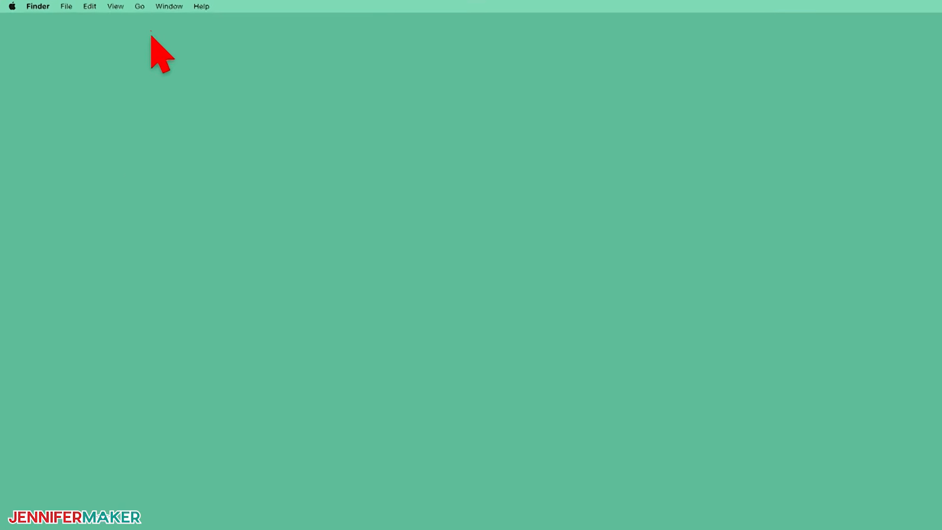
On the Mac, open the Documents folder in Finder and create a new folder named Designs in it
{"action": "left_click", "coordinate": [154, 10]}
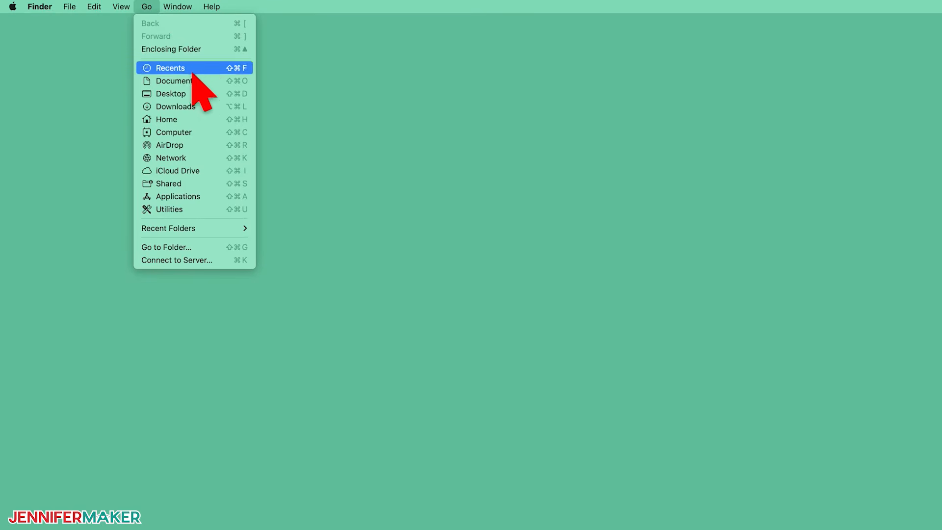
{"action": "left_click", "coordinate": [167, 81]}
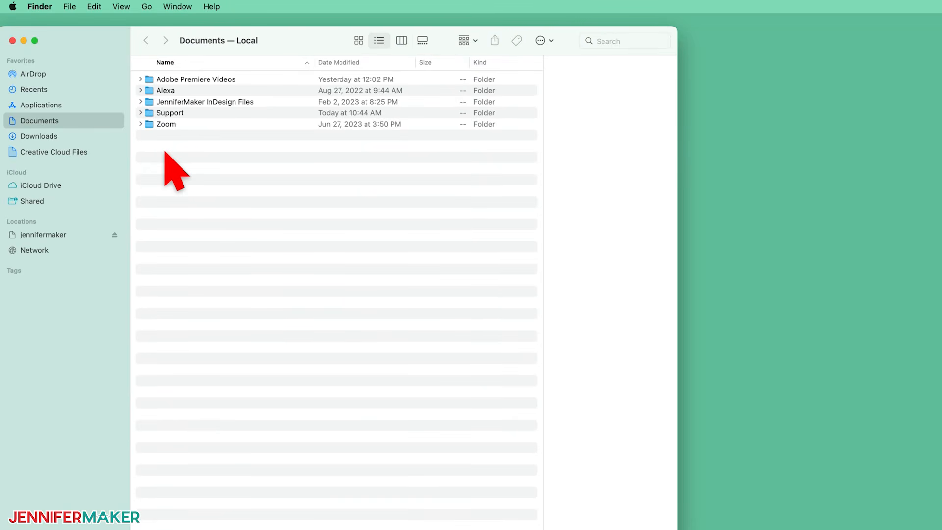
{"action": "left_click", "coordinate": [78, 7]}
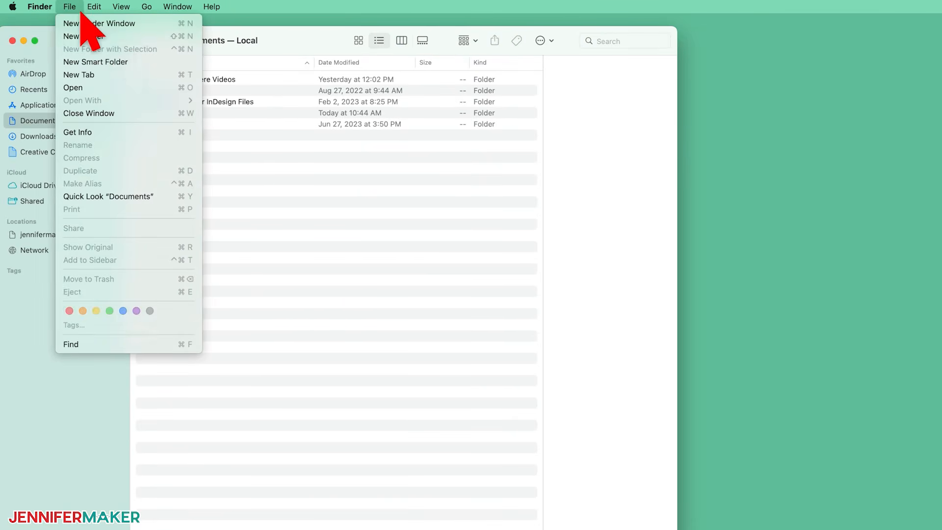
{"action": "left_click", "coordinate": [118, 37]}
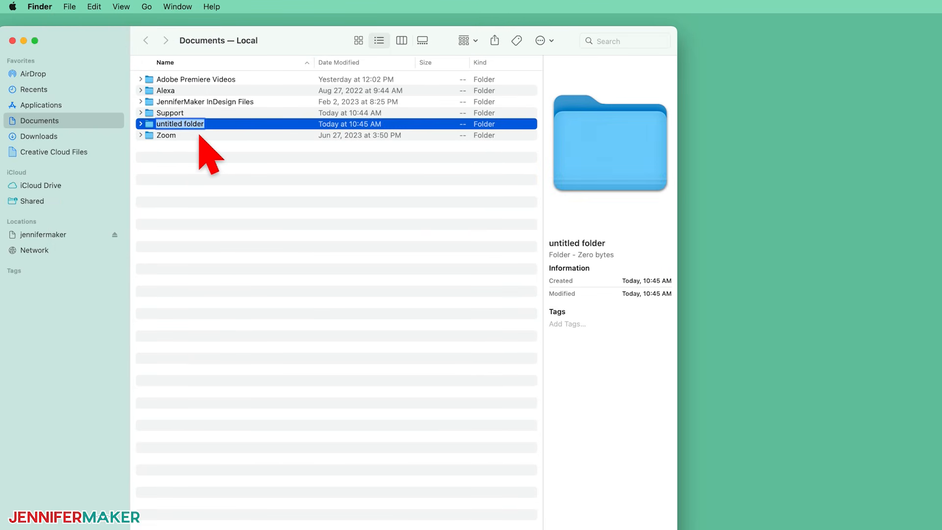
{"action": "type", "text": "Designs"}
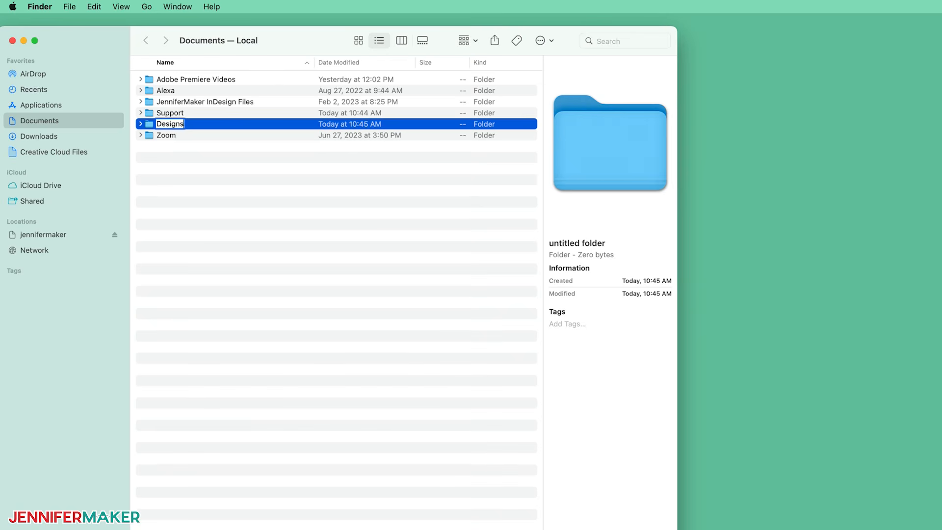
{"action": "key", "text": "Return"}
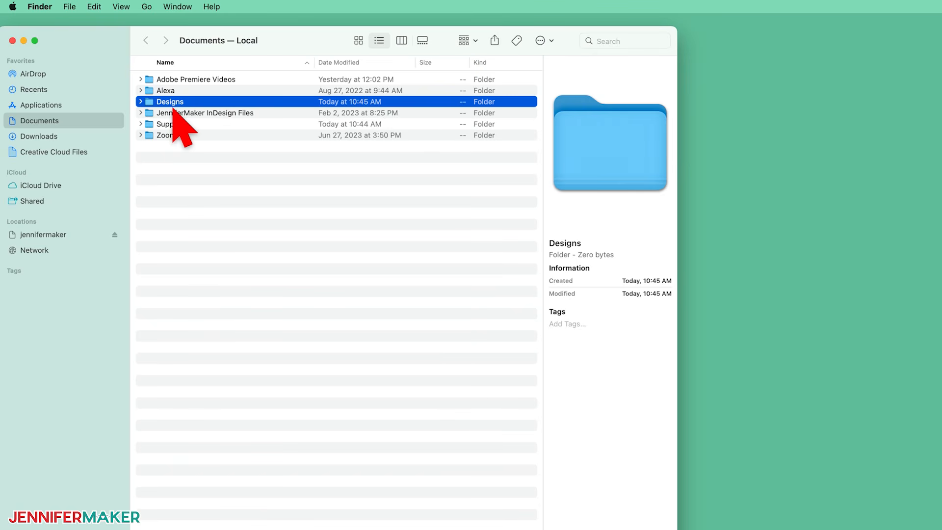
Add the Designs folder to the sidebar's Favorites, and hide the sidebar and show it again
{"action": "left_click_drag", "start_coordinate": [172, 104], "coordinate": [102, 177]}
{"action": "key", "text": "ctrl+super+s"}
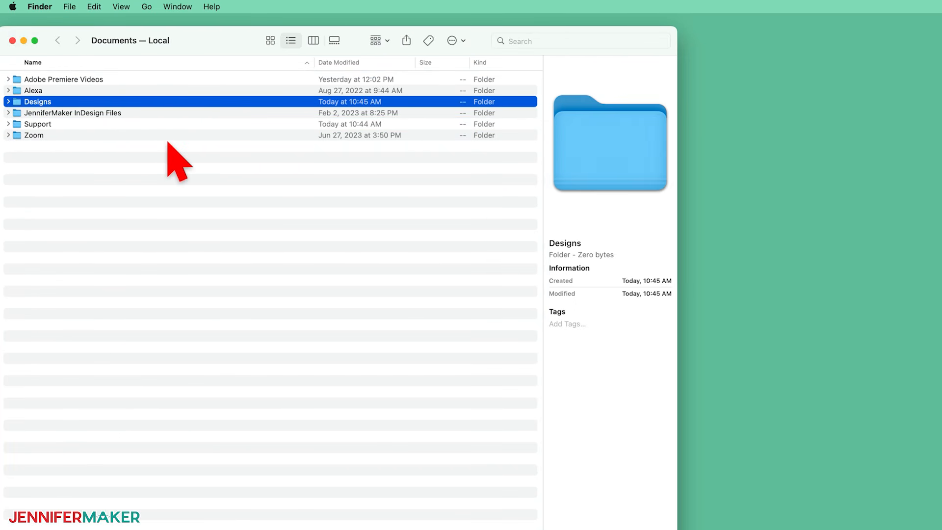
{"action": "left_click", "coordinate": [125, 7]}
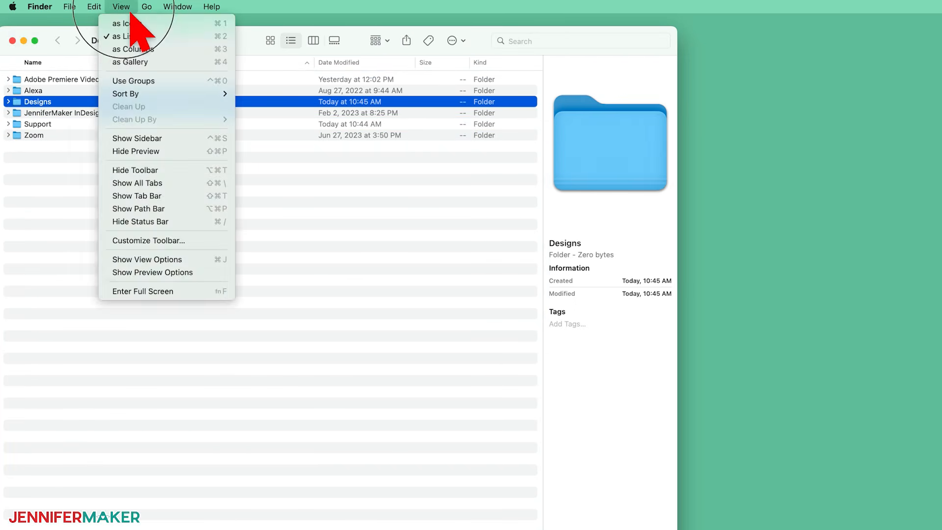
{"action": "left_click", "coordinate": [147, 139]}
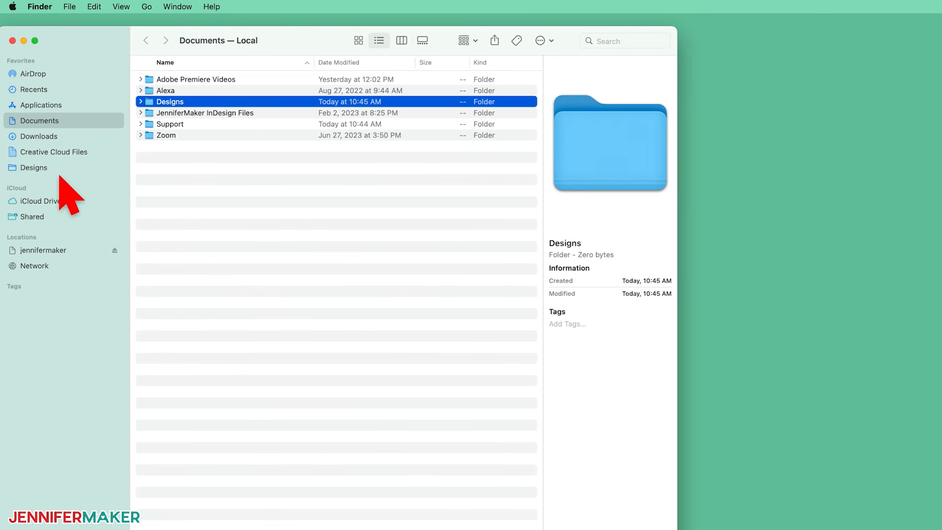
Open the Designs folder, open a second Finder window for Downloads, and arrange the two windows side by side
{"action": "left_click", "coordinate": [60, 173]}
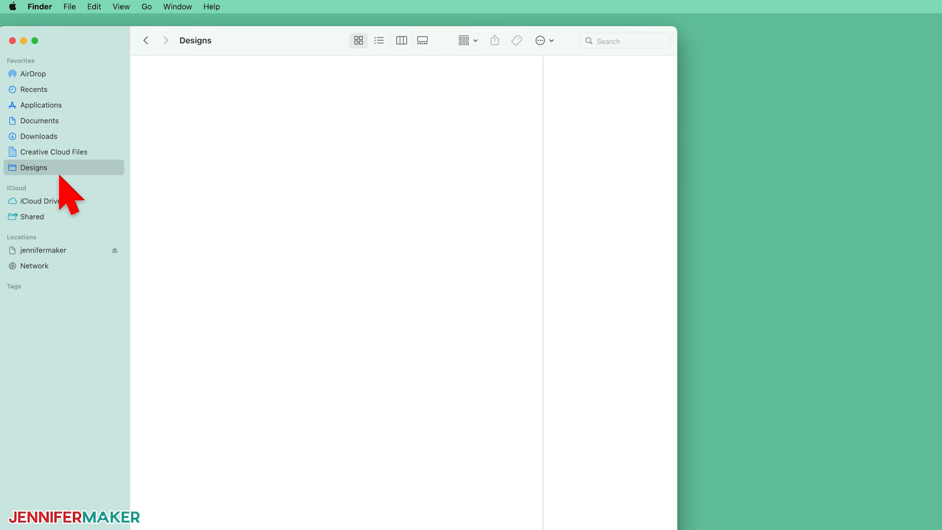
{"action": "left_click", "coordinate": [74, 8]}
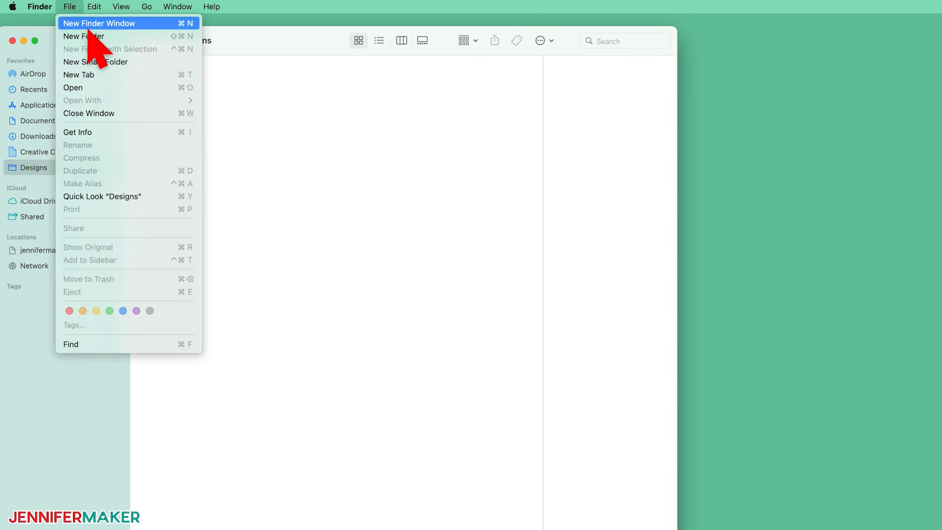
{"action": "left_click", "coordinate": [89, 25]}
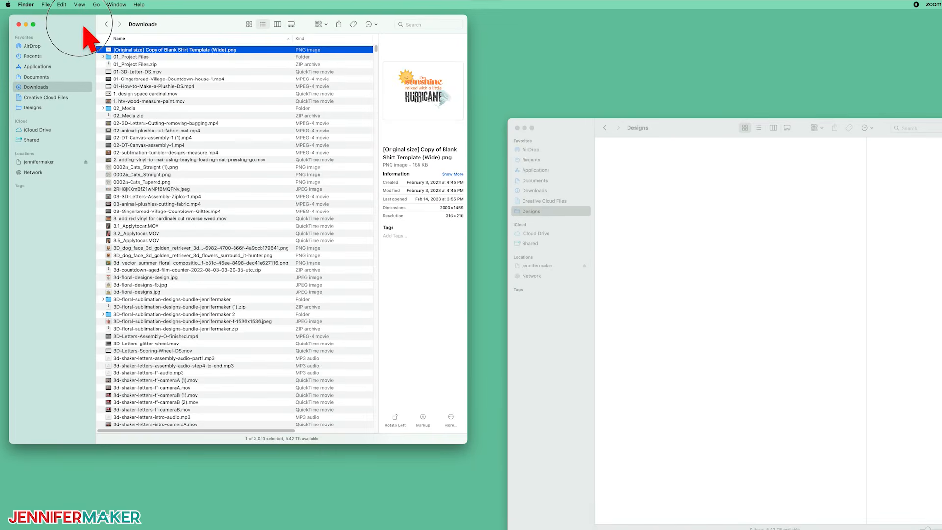
{"action": "left_click_drag", "start_coordinate": [587, 130], "coordinate": [530, 35]}
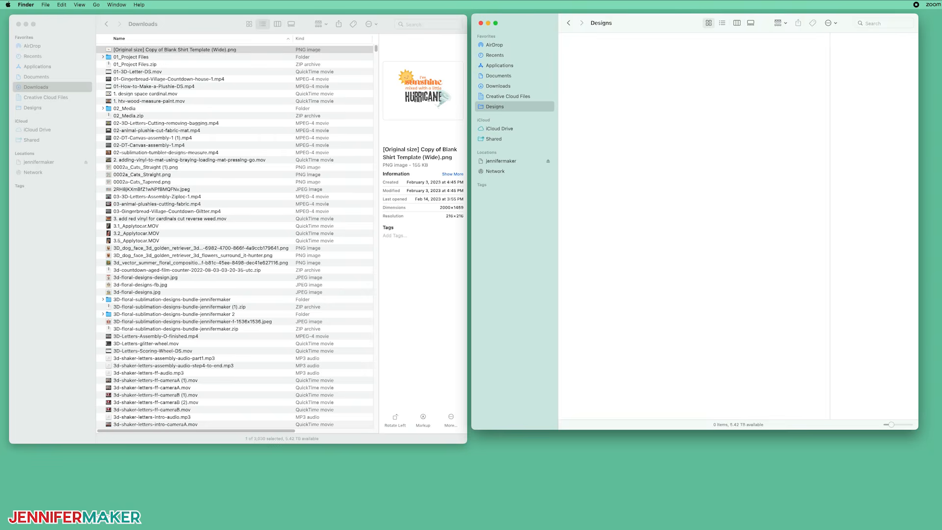
{"action": "left_click_drag", "start_coordinate": [929, 446], "coordinate": [930, 456]}
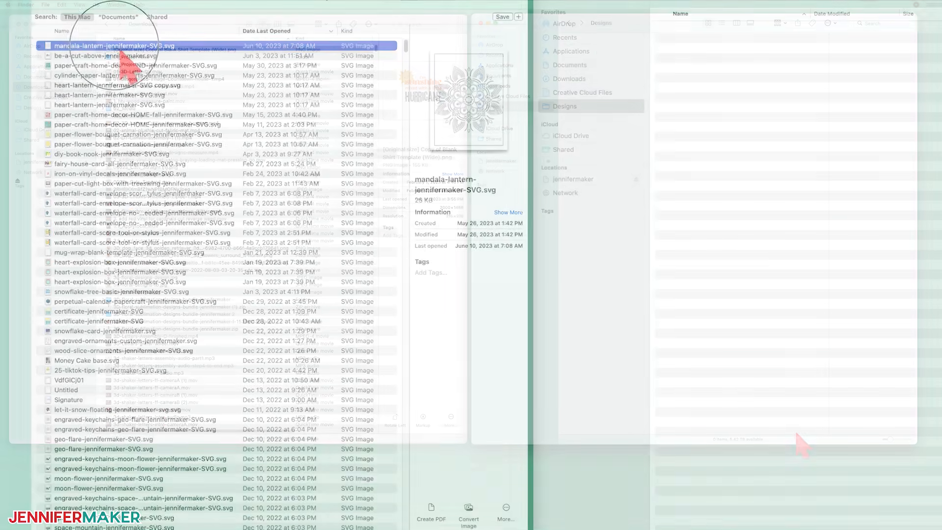
Search the Mac for "svg" limited to kind SVG image, and move mandala-lantern-jennifermaker-SVG.svg into the Designs folder
{"action": "left_click_drag", "start_coordinate": [123, 46], "coordinate": [764, 76]}
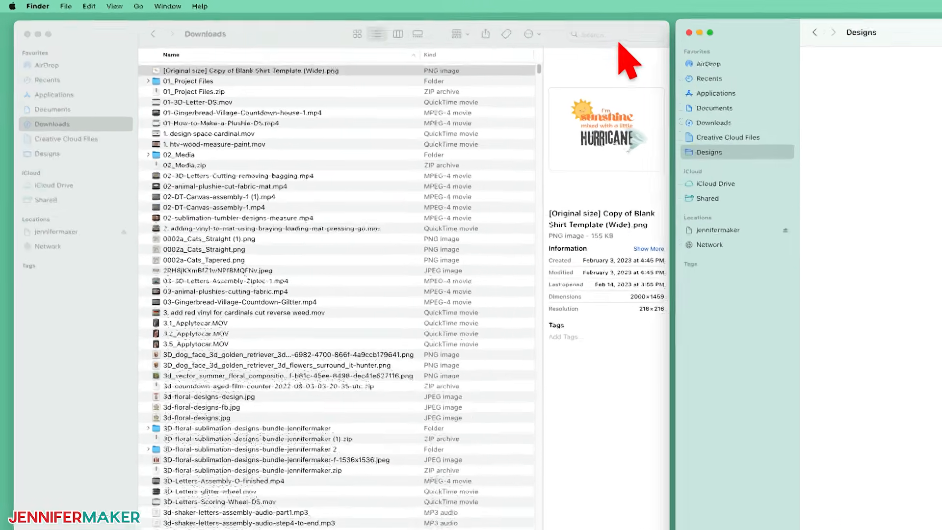
{"action": "left_click", "coordinate": [432, 25]}
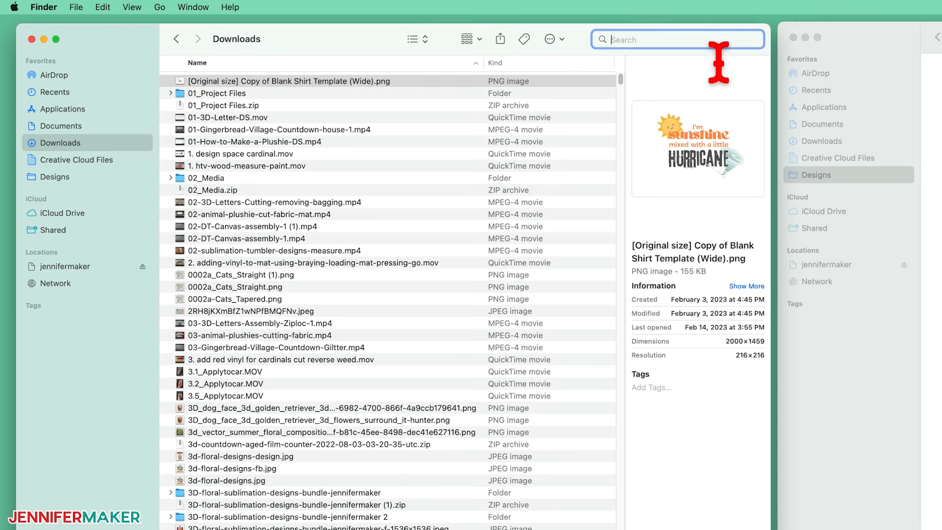
{"action": "type", "text": "svg"}
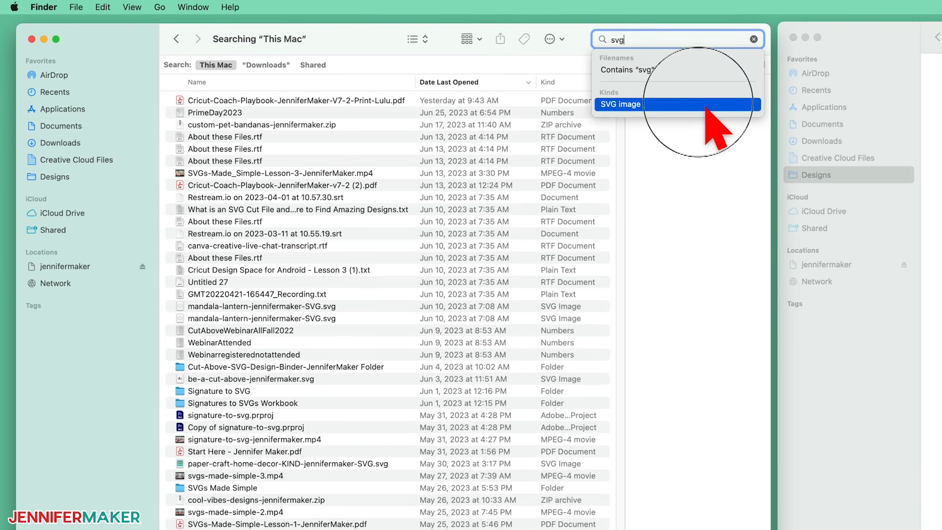
{"action": "left_click", "coordinate": [706, 106]}
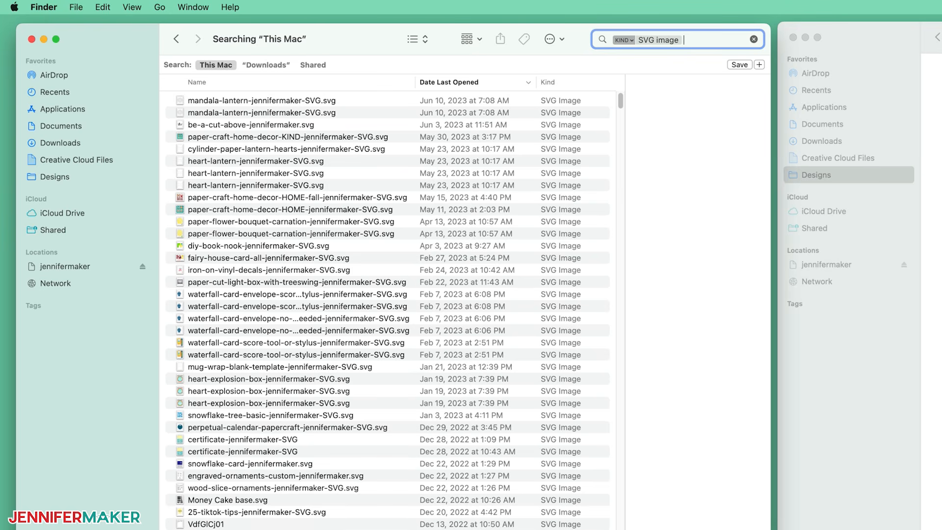
{"action": "left_click_drag", "start_coordinate": [327, 101], "coordinate": [405, 112]}
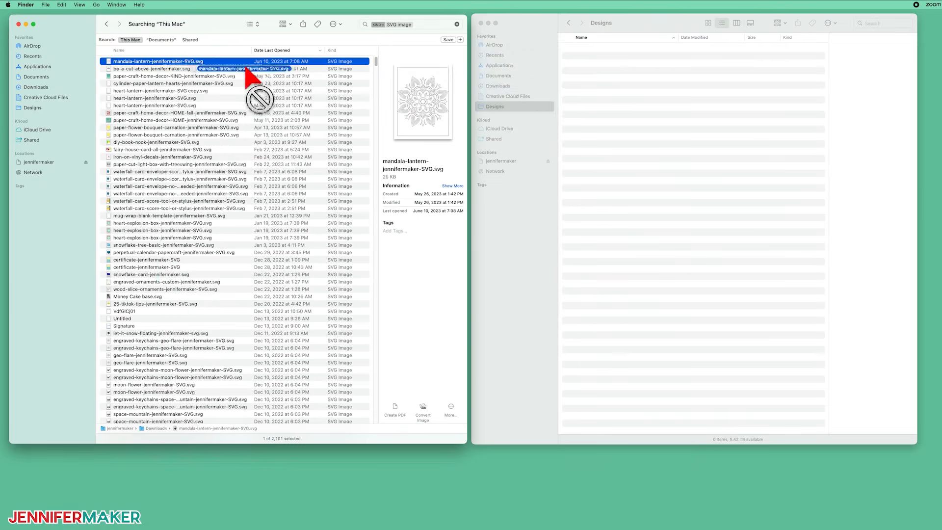
{"action": "left_click_drag", "start_coordinate": [247, 69], "coordinate": [619, 62]}
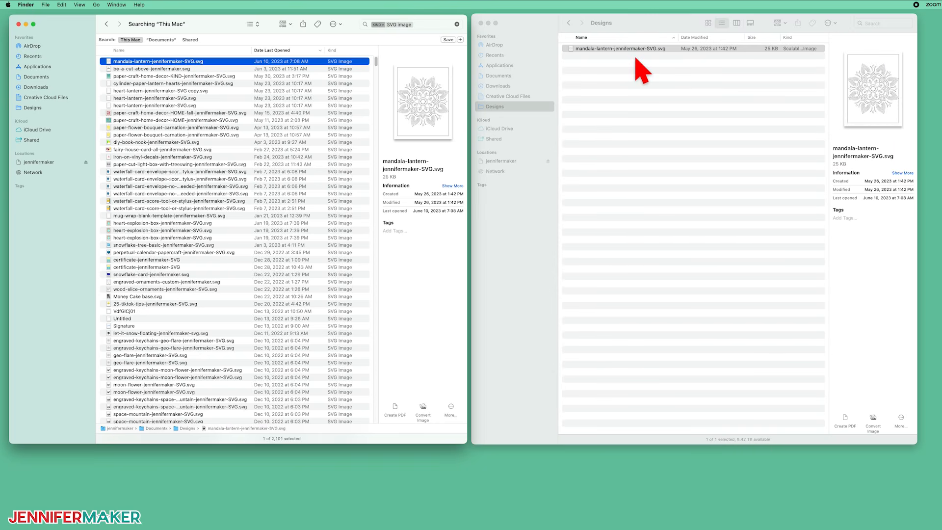
Move the consecutive search results from be-a-cut-above-jennifermaker.svg through the last waterfall-card-score-tool-or-stylus-jennifermaker-SVG.svg into the Designs folder
{"action": "left_click", "coordinate": [176, 70]}
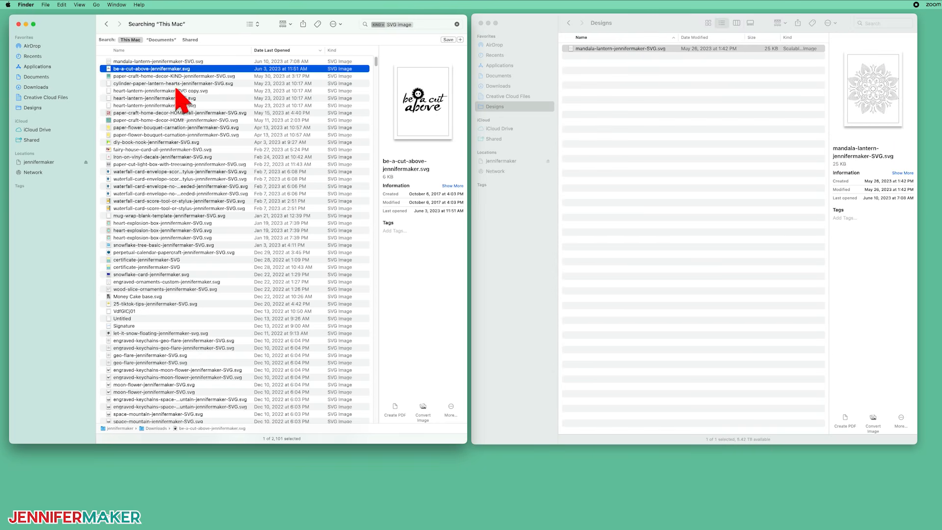
{"action": "left_click", "coordinate": [181, 208], "text": "shift"}
{"action": "left_click_drag", "start_coordinate": [183, 208], "coordinate": [675, 216]}
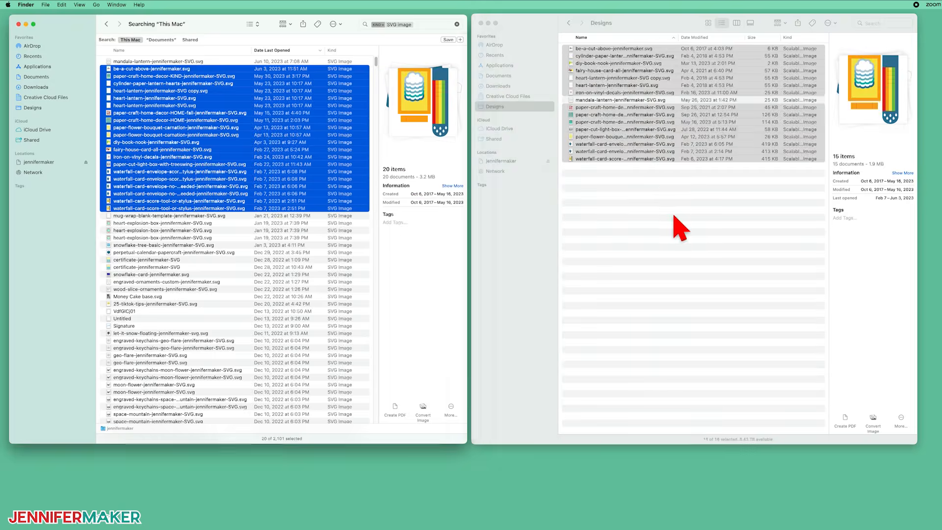
{"action": "left_click", "coordinate": [674, 227]}
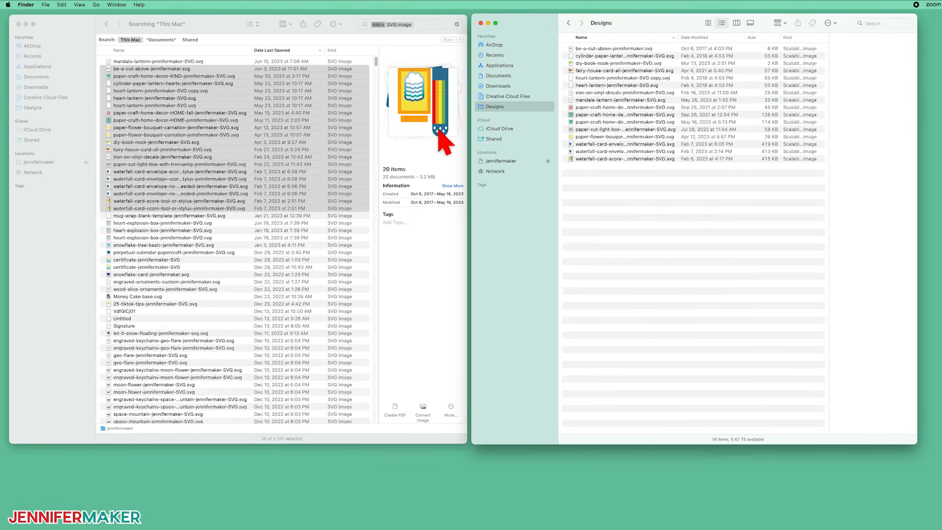
View the Designs folder as icons and as a gallery, previewing the KIND, HOME and iron-on vinyl decal designs
{"action": "left_click", "coordinate": [86, 5]}
{"action": "left_click", "coordinate": [99, 17]}
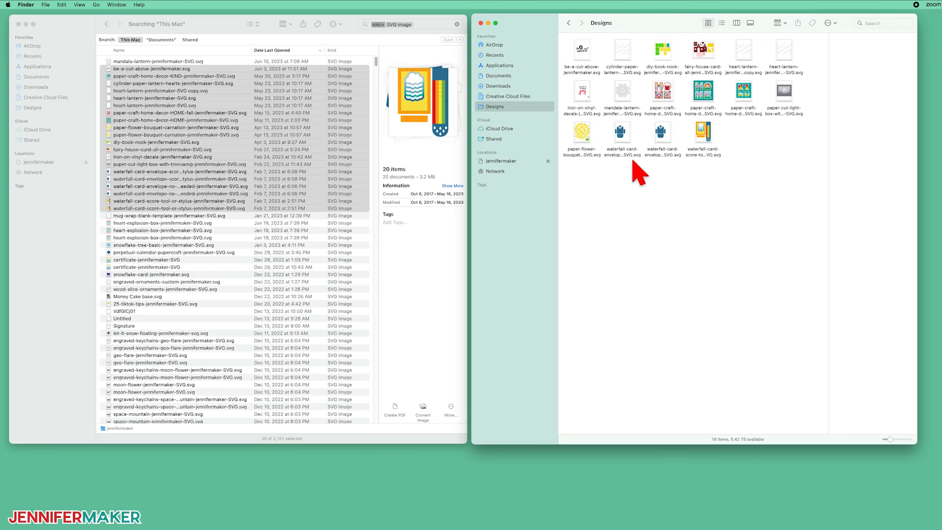
{"action": "left_click", "coordinate": [80, 5]}
{"action": "left_click", "coordinate": [91, 41]}
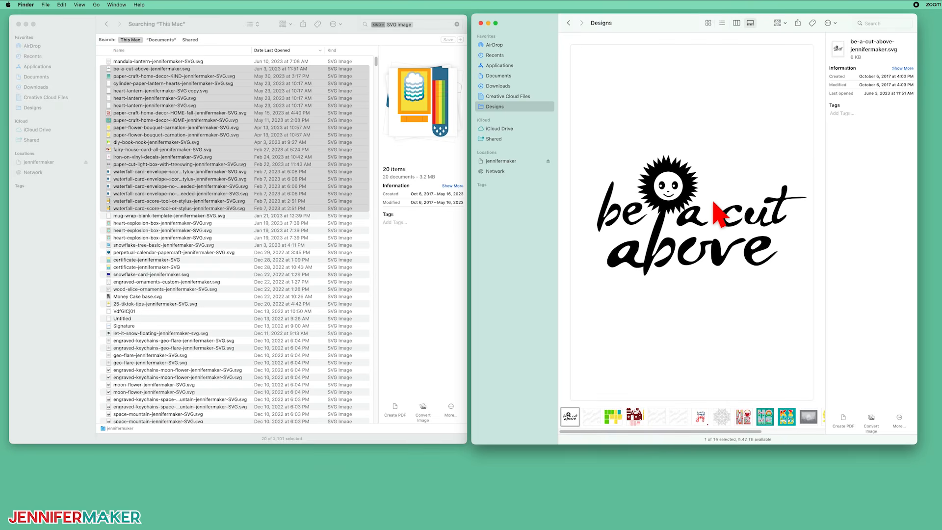
{"action": "left_click_drag", "start_coordinate": [680, 431], "coordinate": [729, 437]}
{"action": "left_click", "coordinate": [725, 420]}
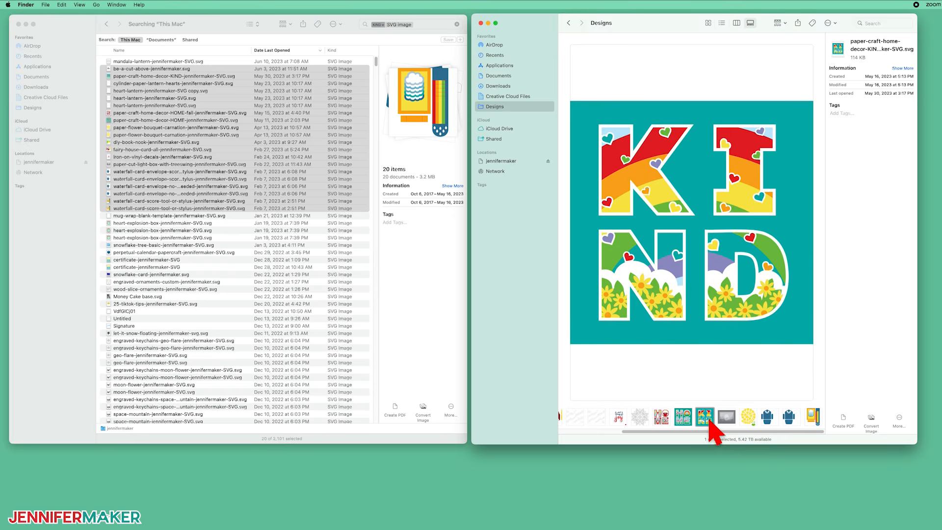
{"action": "left_click", "coordinate": [684, 419]}
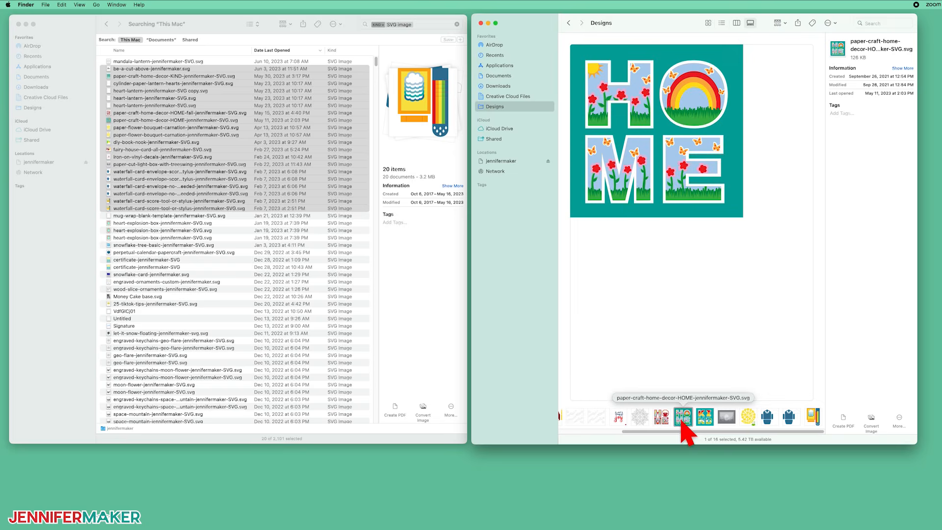
{"action": "left_click", "coordinate": [667, 420]}
{"action": "left_click", "coordinate": [624, 418]}
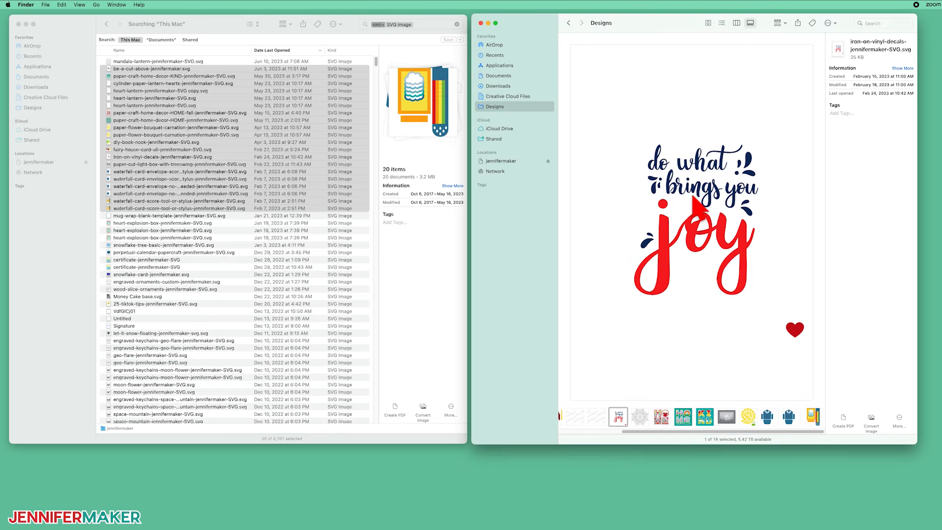
Display the Designs folder in column view with the iron-on vinyl decals file previewed
{"action": "left_click", "coordinate": [80, 5]}
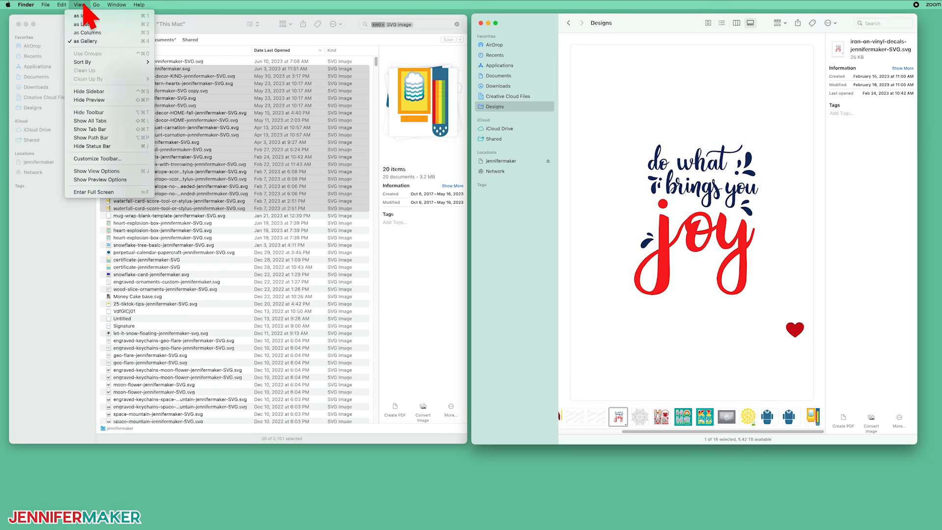
{"action": "left_click", "coordinate": [108, 33]}
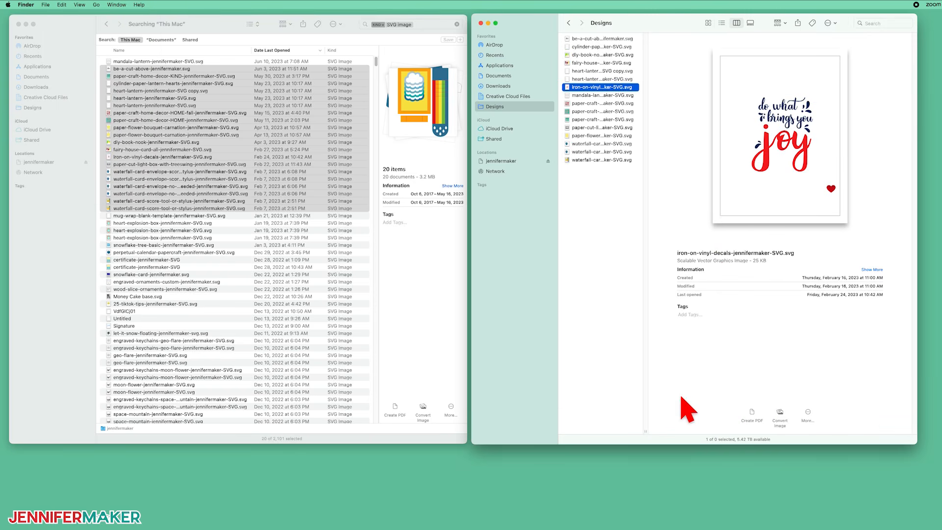
{"action": "left_click_drag", "start_coordinate": [658, 434], "coordinate": [713, 439]}
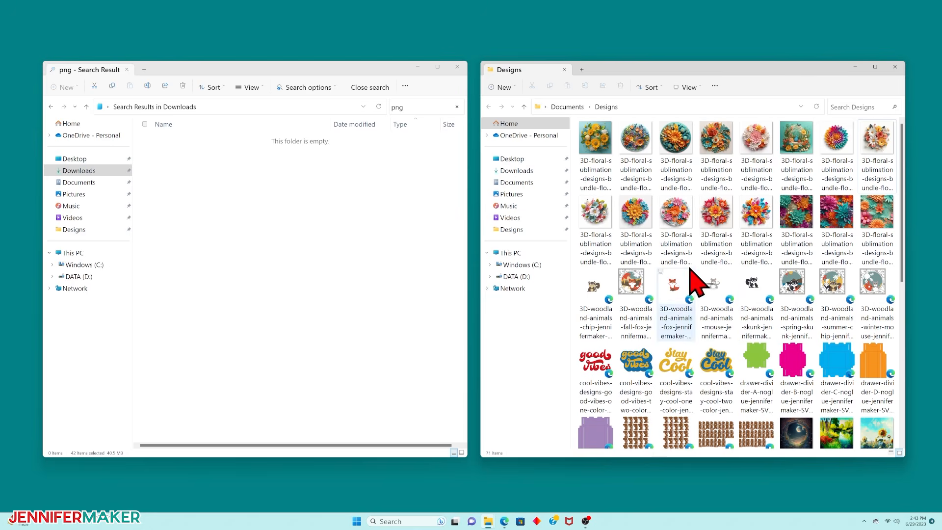
In the Windows Designs folder, rename the first 3D floral PNG as 3d-daisy-bouquet.png
{"action": "right_click", "coordinate": [599, 145]}
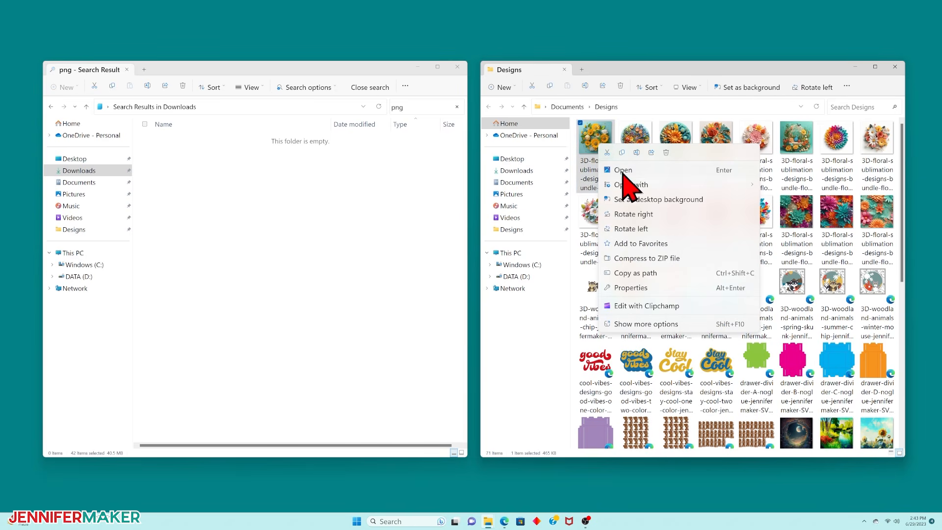
{"action": "left_click", "coordinate": [668, 324]}
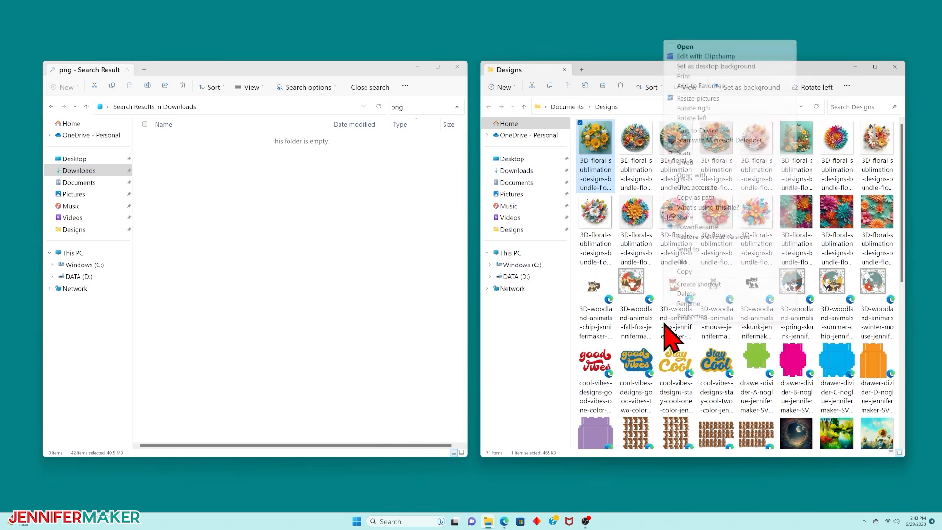
{"action": "left_click", "coordinate": [721, 304]}
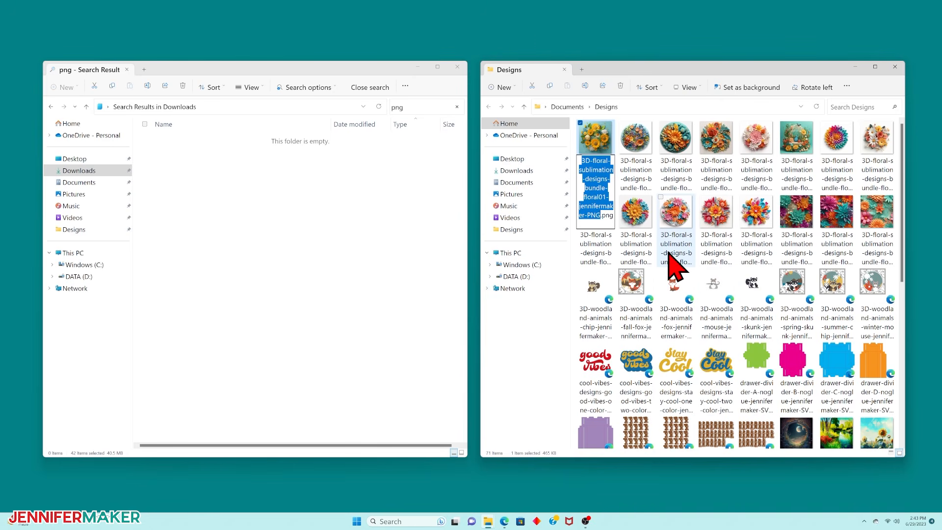
{"action": "type", "text": "3d-daisy"}
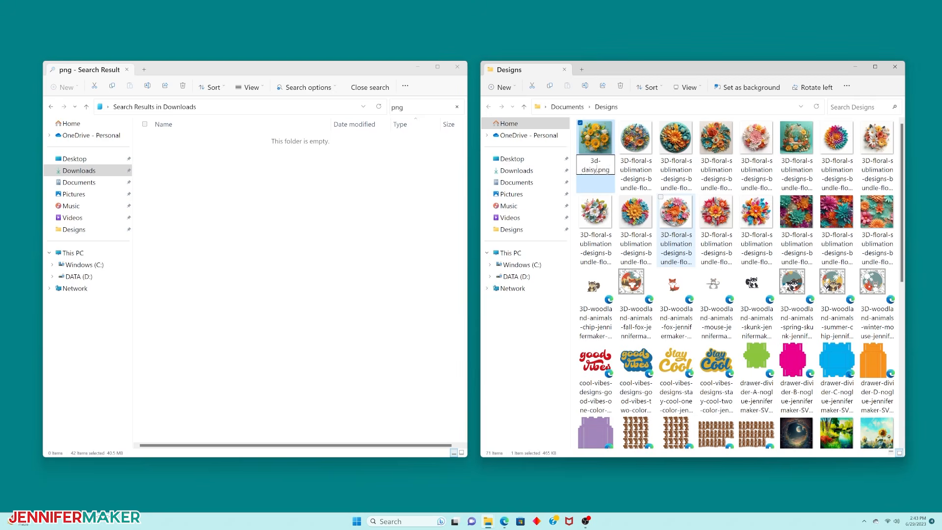
{"action": "key", "text": "Return"}
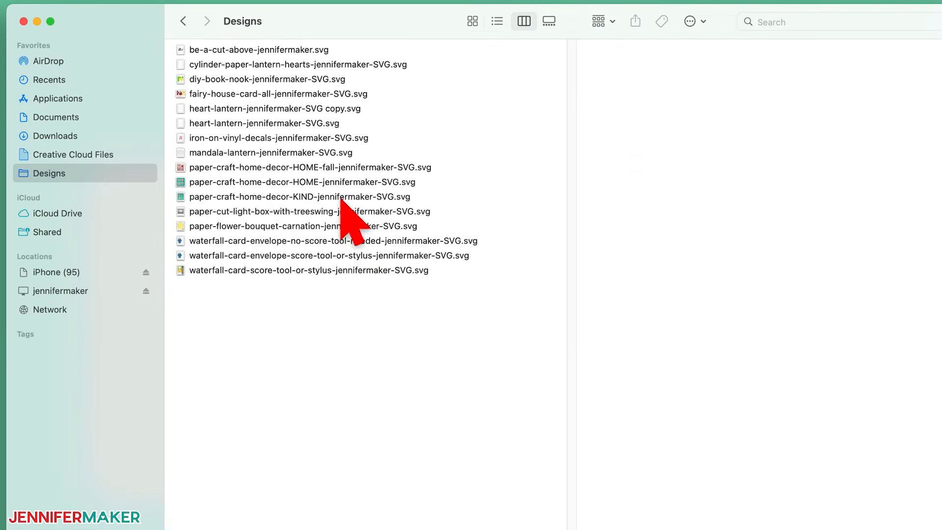
On the Mac, rename paper-craft-home-decor-HOME-jennifermaker-SVG.svg as home-summer-flowers-rainbow-butterflies-layered.svg
{"action": "left_click", "coordinate": [340, 187]}
{"action": "right_click", "coordinate": [342, 189]}
{"action": "left_click", "coordinate": [406, 268]}
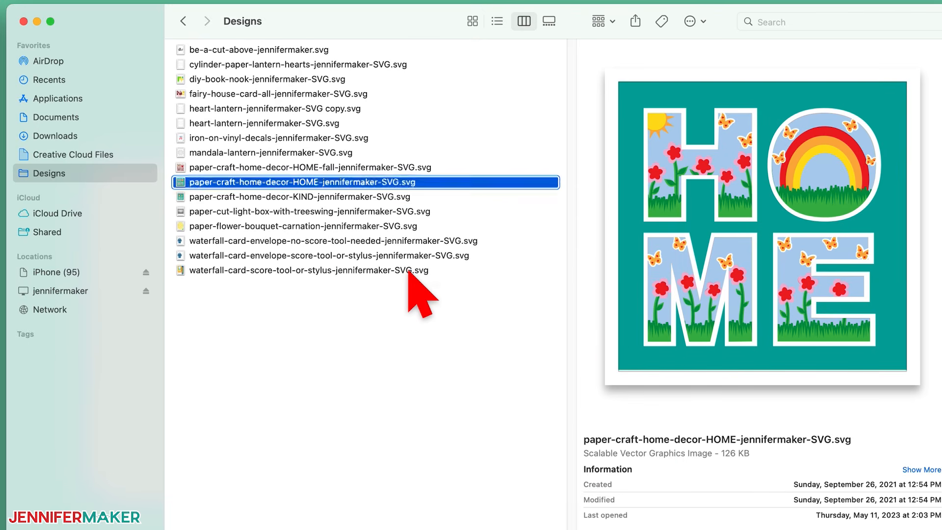
{"action": "type", "text": "ome-"}
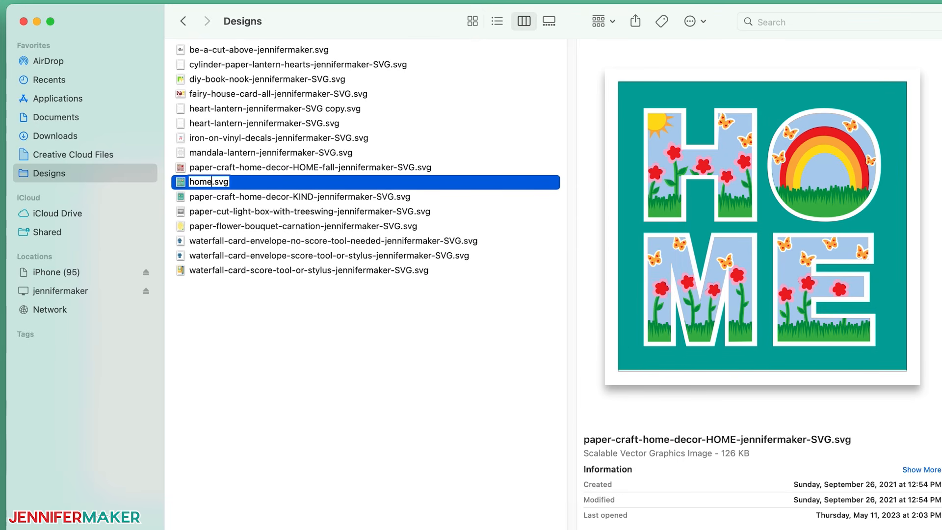
{"action": "type", "text": "summer-1"}
{"action": "type", "text": "lowers-r"}
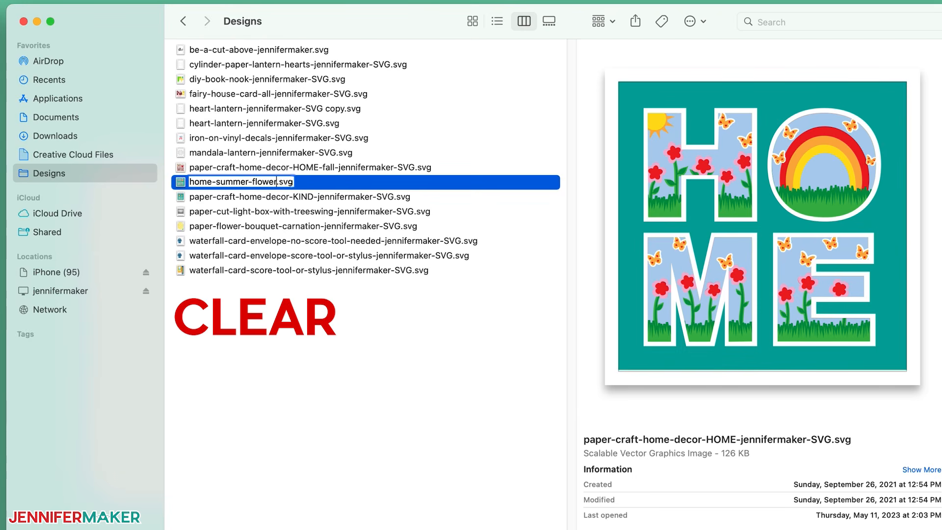
{"action": "type", "text": "ainbow-bu"}
{"action": "type", "text": "tterflies-la"}
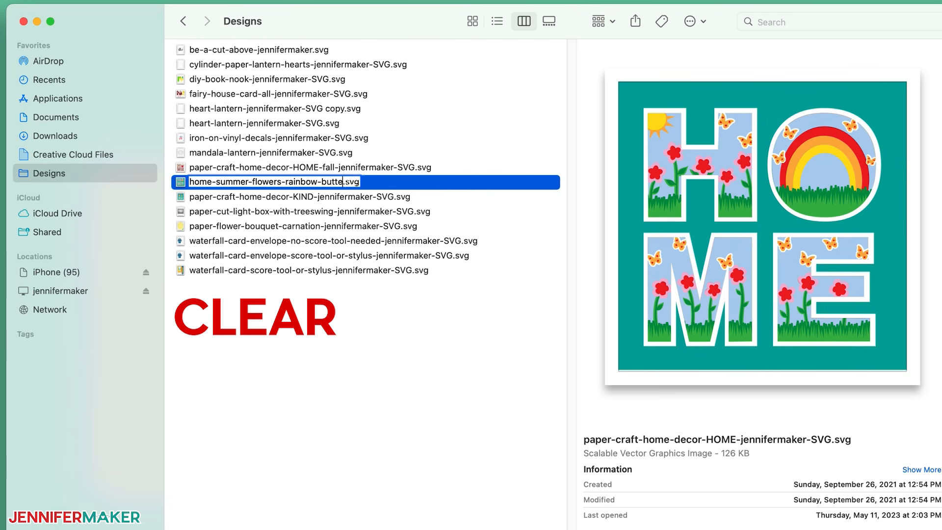
{"action": "type", "text": "yered"}
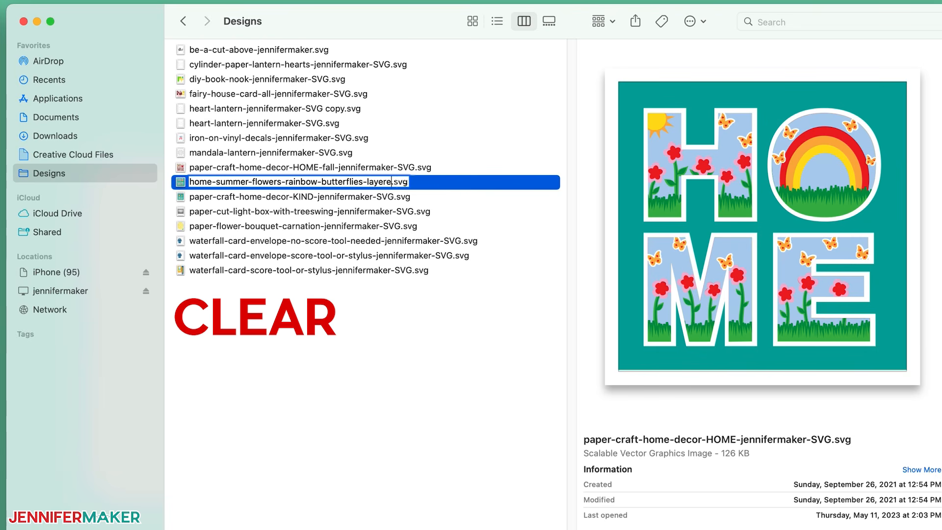
{"action": "key", "text": "Return"}
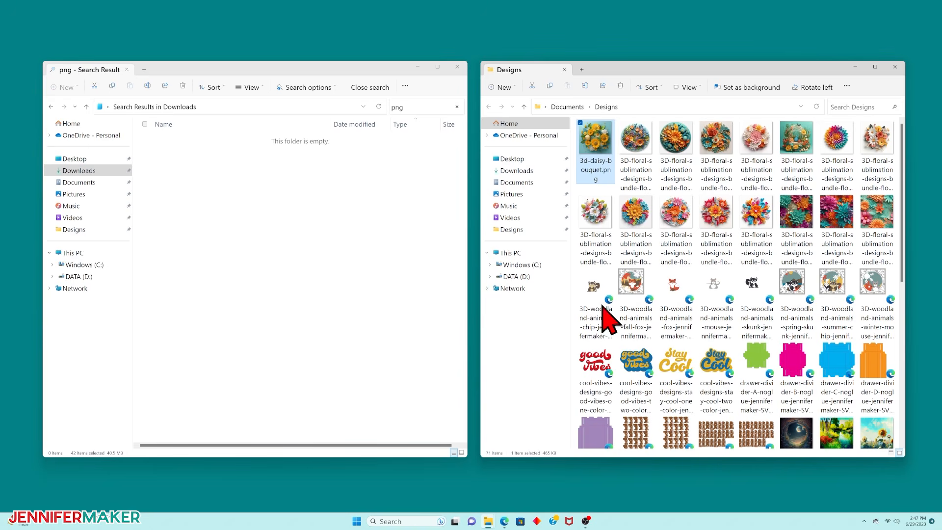
Switch the Windows Designs folder to the Details view
{"action": "left_click", "coordinate": [690, 89]}
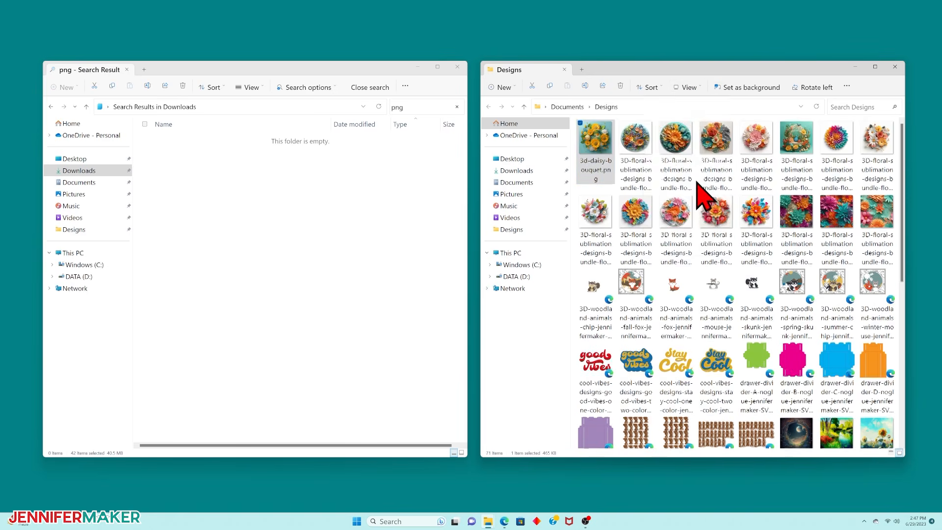
{"action": "left_click", "coordinate": [682, 180]}
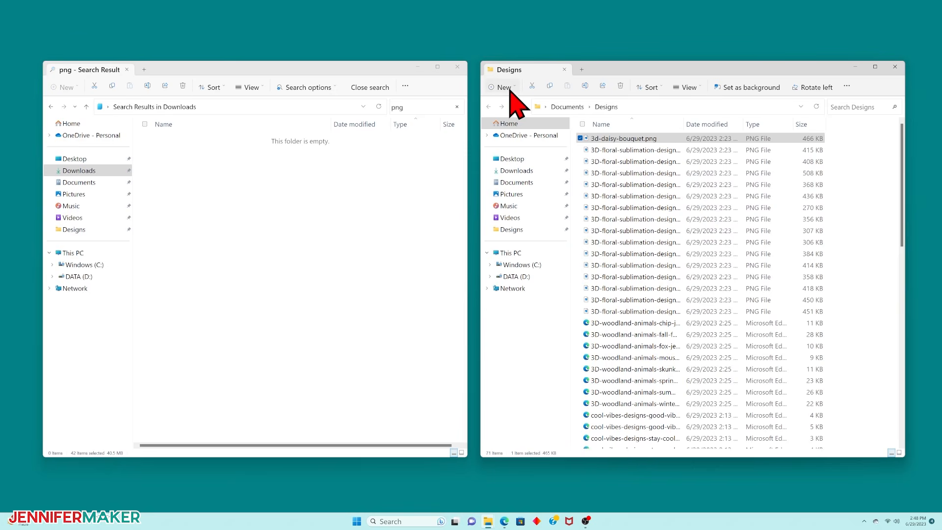
Try creating a folder named Botanical inside the Designs folder
{"action": "left_click", "coordinate": [510, 89]}
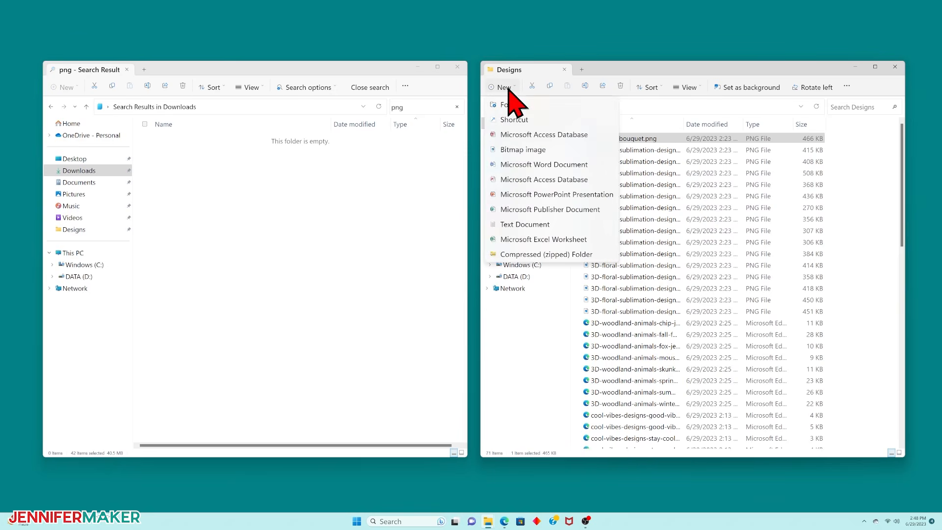
{"action": "left_click", "coordinate": [520, 106]}
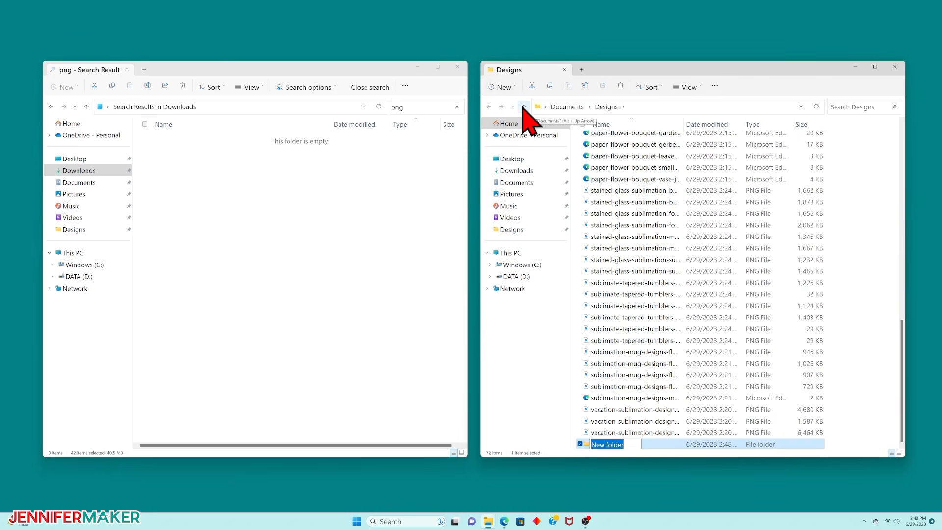
{"action": "type", "text": "Botanical"}
{"action": "key", "text": "Return"}
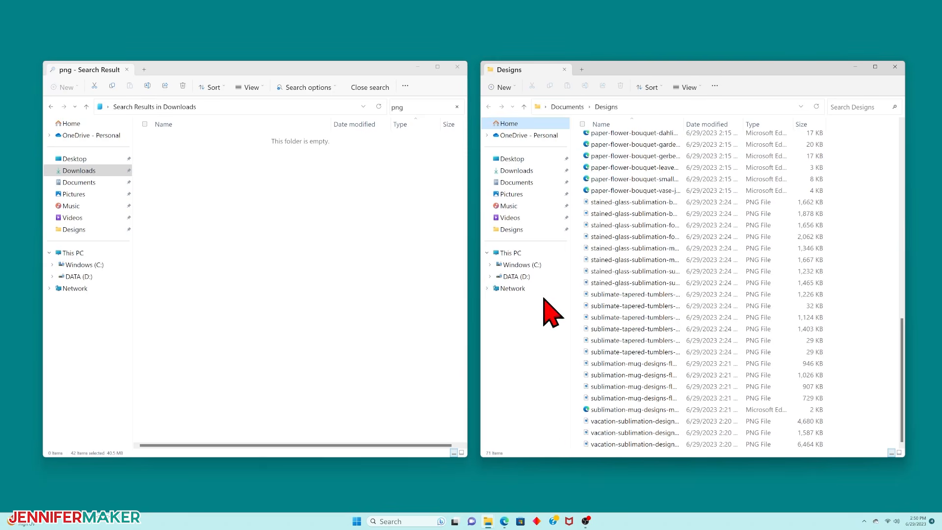
Create three category folders inside Designs named Animals, Botanical and Celebrations
{"action": "left_click", "coordinate": [504, 88]}
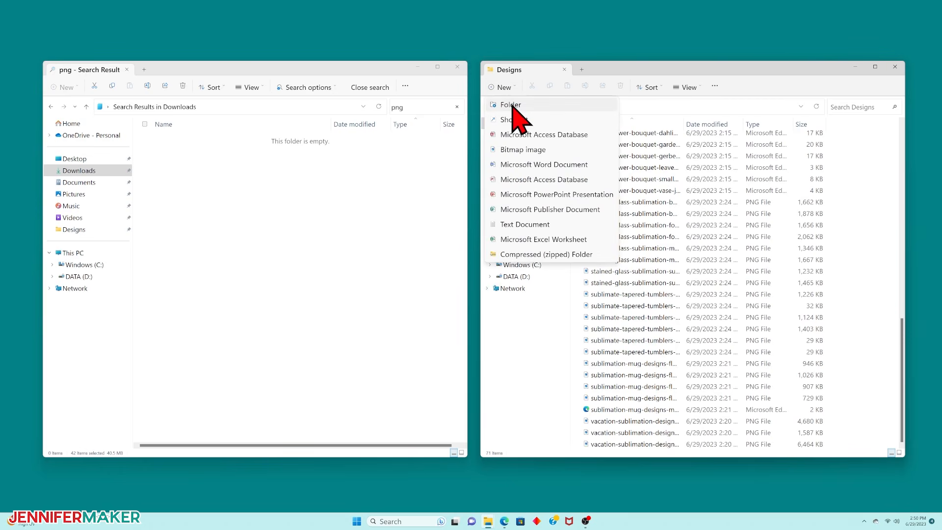
{"action": "left_click", "coordinate": [512, 104]}
{"action": "type", "text": "Animals"}
{"action": "left_click", "coordinate": [506, 87]}
{"action": "left_click", "coordinate": [515, 105]}
{"action": "type", "text": "Botanical"}
{"action": "key", "text": "Return"}
{"action": "left_click", "coordinate": [513, 88]}
{"action": "left_click", "coordinate": [518, 107]}
{"action": "type", "text": "Celebrations"}
{"action": "key", "text": "Return"}
Move 3d-daisy-bouquet.png into the Botanical folder and select the floral02 PNG in Designs
{"action": "left_click", "coordinate": [612, 174]}
{"action": "left_click_drag", "start_coordinate": [611, 174], "coordinate": [611, 152]}
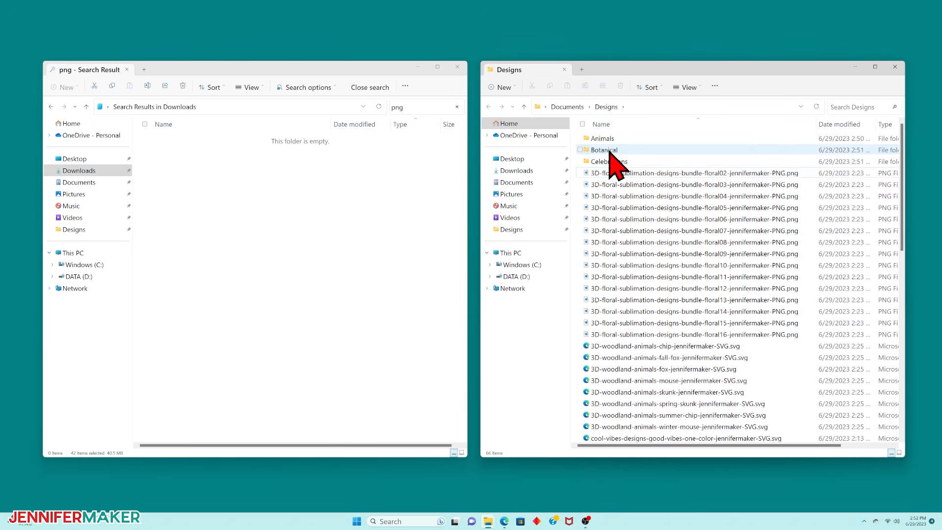
{"action": "left_click", "coordinate": [611, 173]}
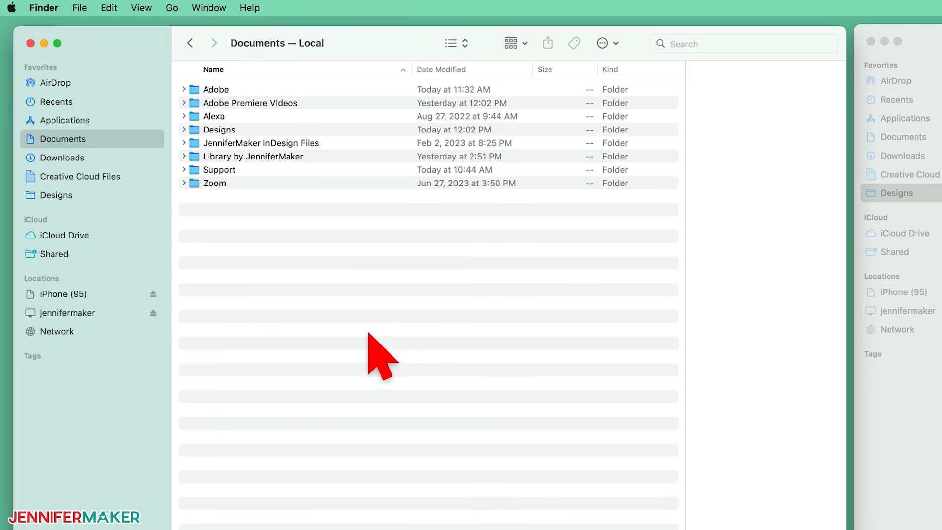
On the Mac, examine the Library by JenniferMaker folder structure by expanding its Animals and Cats subfolders
{"action": "left_click", "coordinate": [204, 160]}
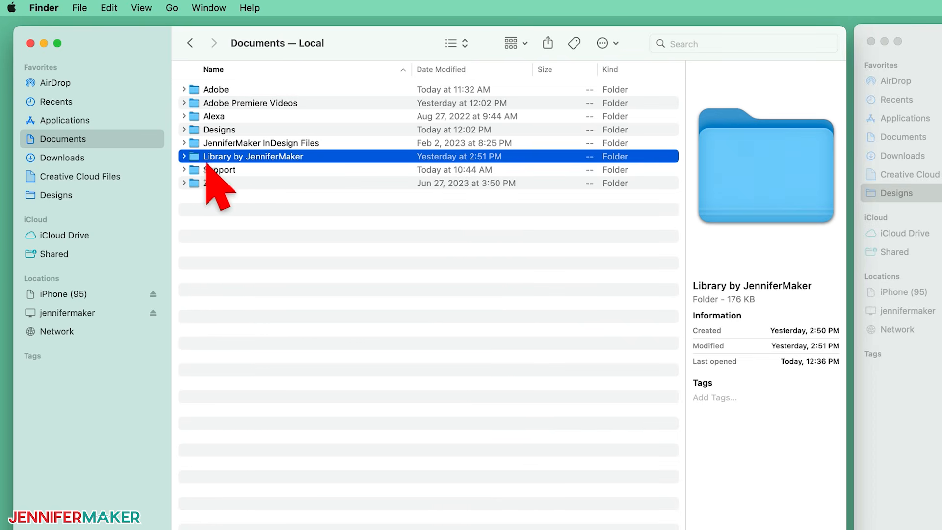
{"action": "left_click", "coordinate": [185, 156]}
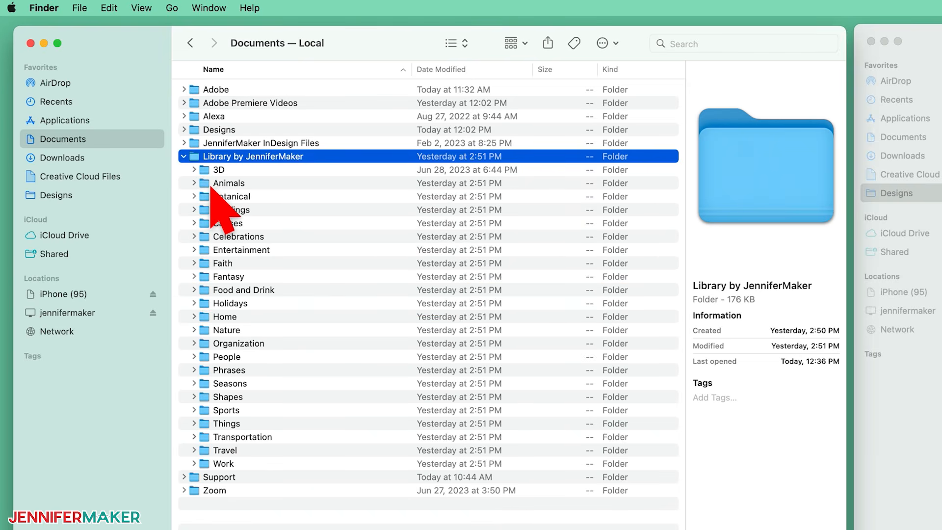
{"action": "left_click", "coordinate": [203, 185]}
{"action": "left_click", "coordinate": [195, 183]}
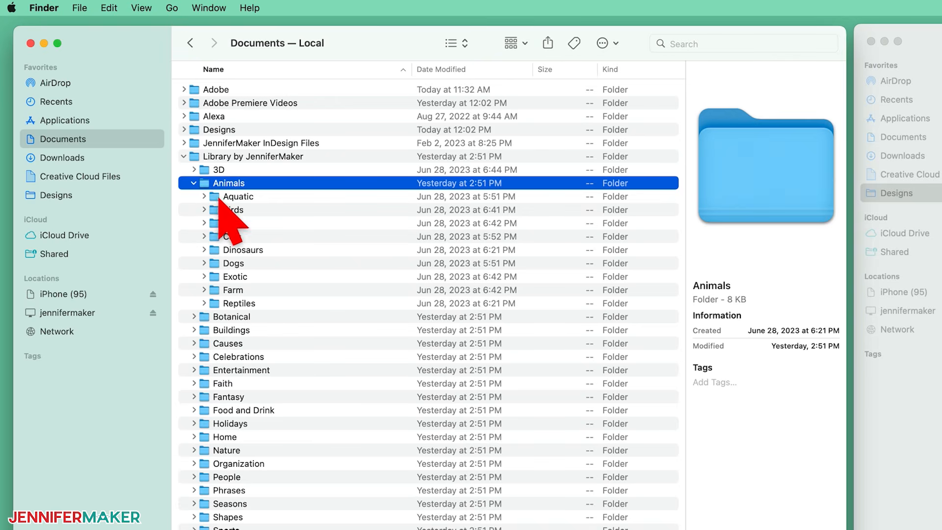
{"action": "left_click", "coordinate": [213, 240]}
{"action": "left_click", "coordinate": [208, 238]}
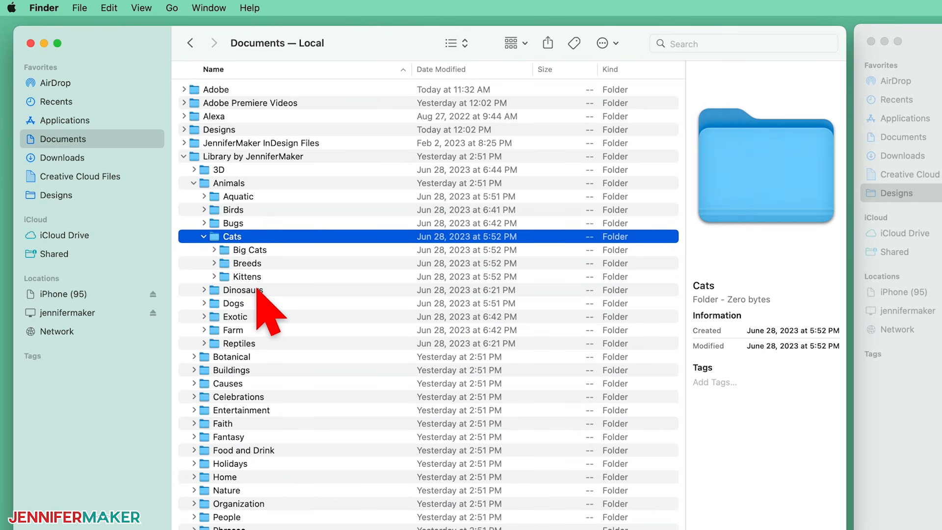
{"action": "left_click", "coordinate": [263, 275]}
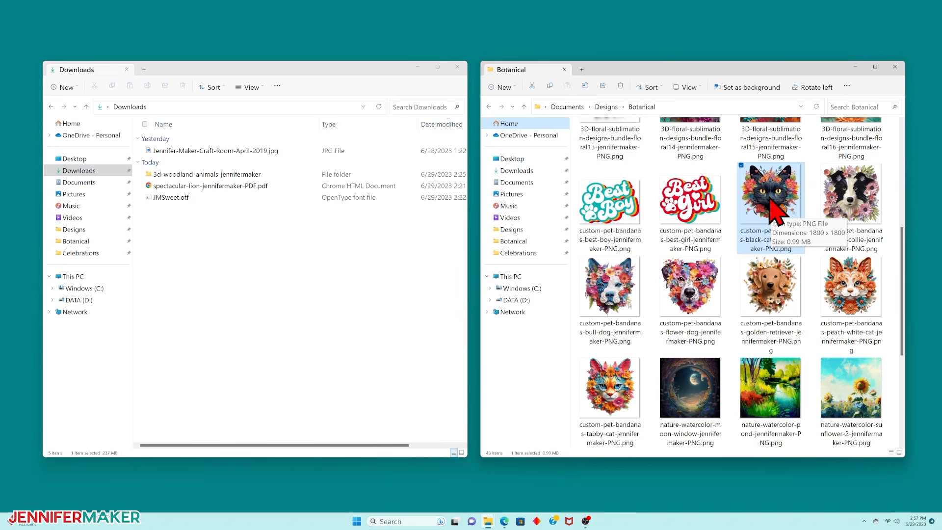
On Windows, move custom-pet-bandanas-black-cat-jennifermaker-PNG.png out of Botanical into Designs and on into the Animals folder
{"action": "left_click_drag", "start_coordinate": [772, 206], "coordinate": [536, 248]}
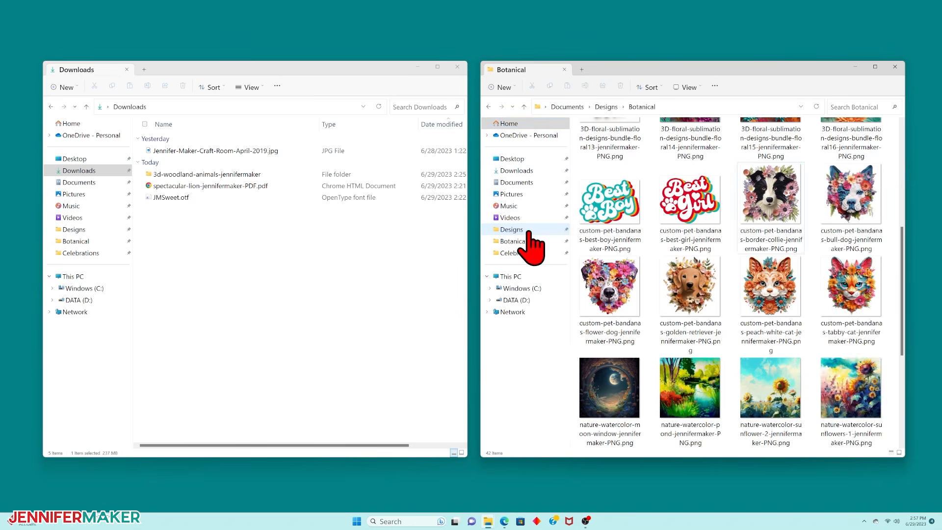
{"action": "left_click", "coordinate": [523, 232]}
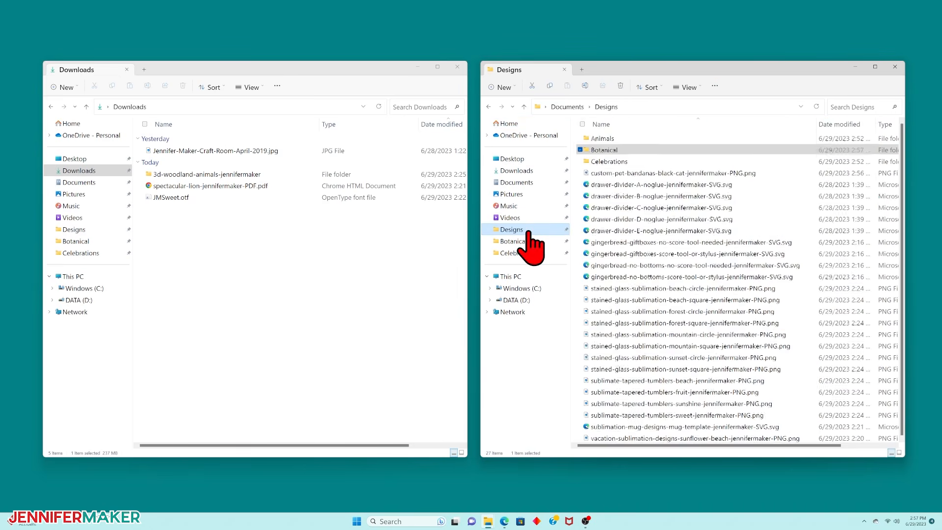
{"action": "left_click", "coordinate": [633, 174]}
{"action": "left_click_drag", "start_coordinate": [637, 174], "coordinate": [609, 141]}
Open the Animals folder and create a subfolder named Cats in it
{"action": "double_click", "coordinate": [609, 141]}
{"action": "right_click", "coordinate": [645, 269]}
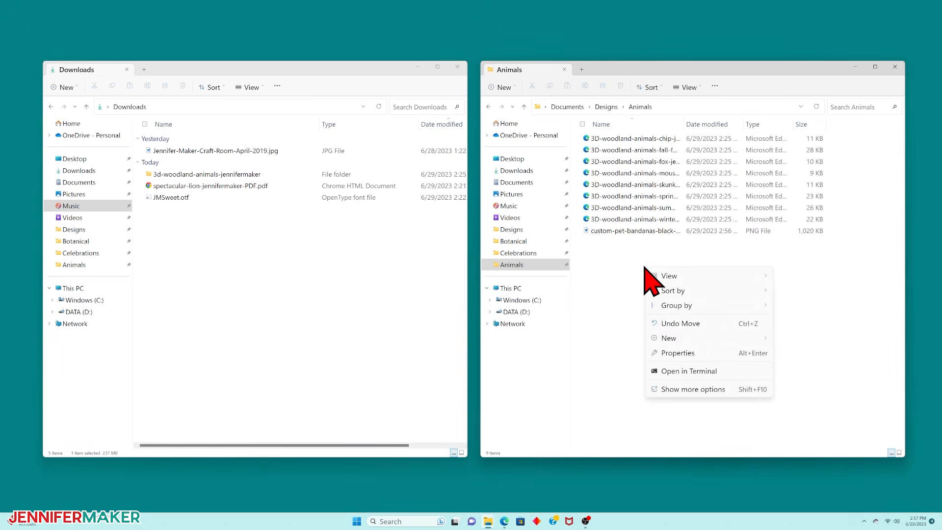
{"action": "mouse_move", "coordinate": [689, 339]}
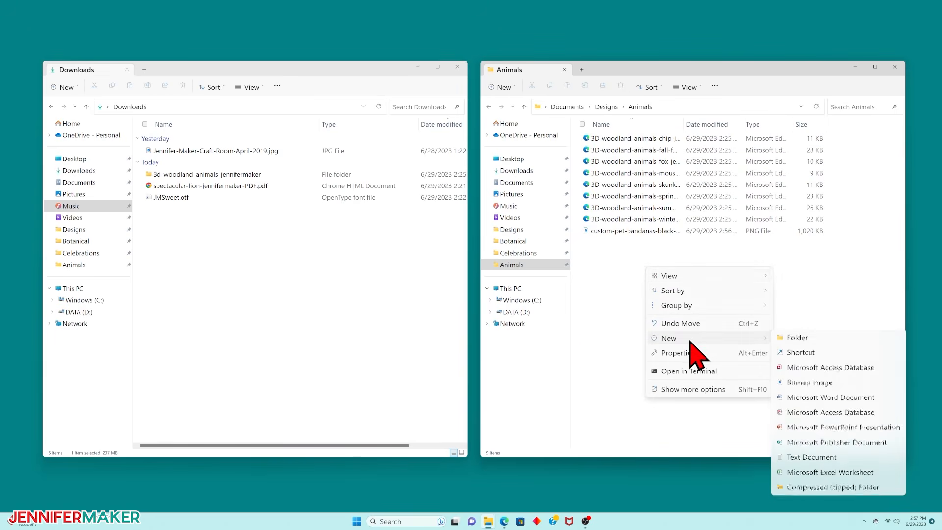
{"action": "left_click", "coordinate": [803, 337]}
{"action": "type", "text": "Cats"}
{"action": "key", "text": "Return"}
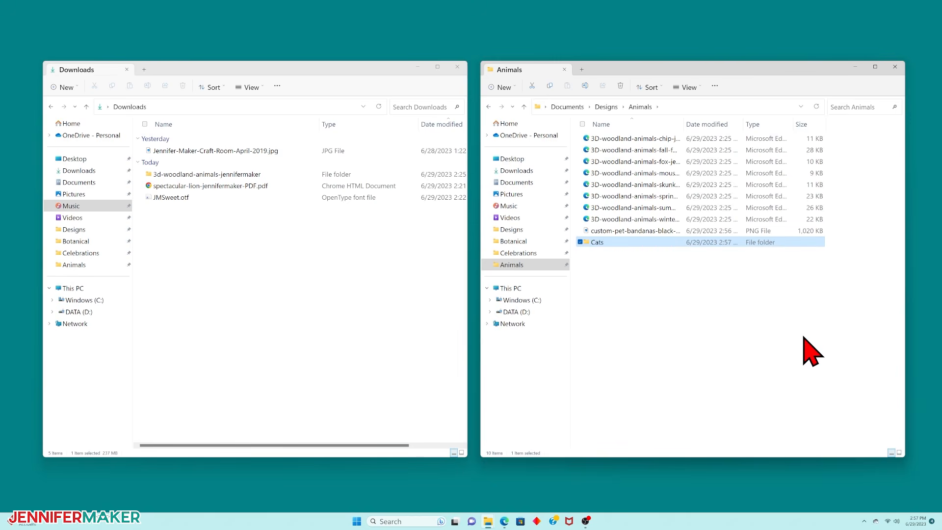
Rename the custom-pet-bandanas black cat PNG in Animals as floral-black-cat-jennifermaker-PNG.png
{"action": "left_click", "coordinate": [631, 232]}
{"action": "right_click", "coordinate": [631, 234]}
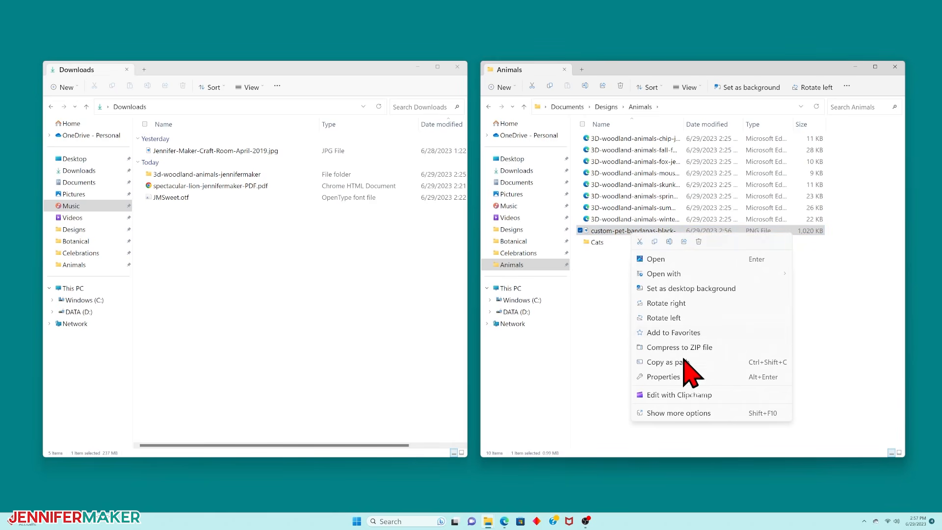
{"action": "left_click", "coordinate": [638, 414]}
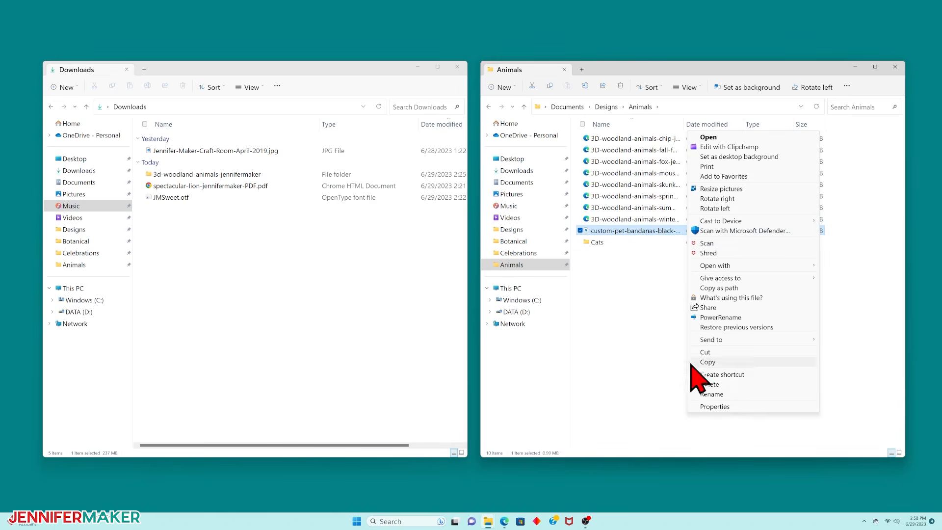
{"action": "left_click", "coordinate": [733, 392]}
{"action": "left_click", "coordinate": [682, 230]}
{"action": "type", "text": "loral"}
{"action": "key", "text": "Return"}
Move the renamed black cat PNG into the Cats folder, and display that folder's contents as extra large icons
{"action": "left_click_drag", "start_coordinate": [620, 230], "coordinate": [599, 240]}
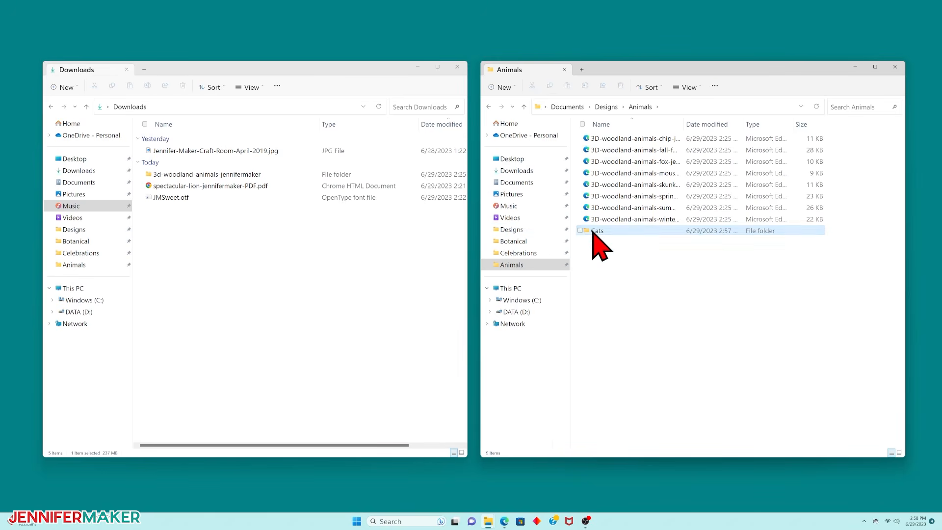
{"action": "double_click", "coordinate": [600, 233]}
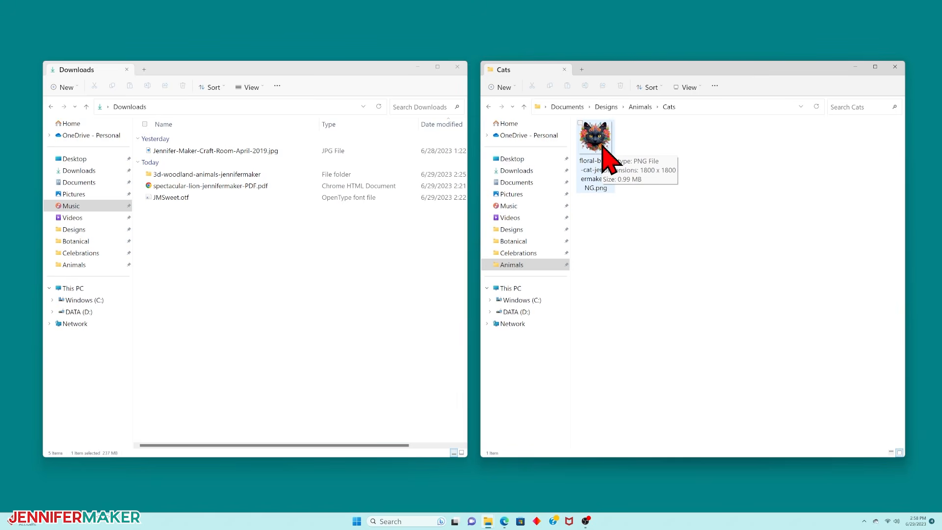
{"action": "left_click", "coordinate": [697, 87]}
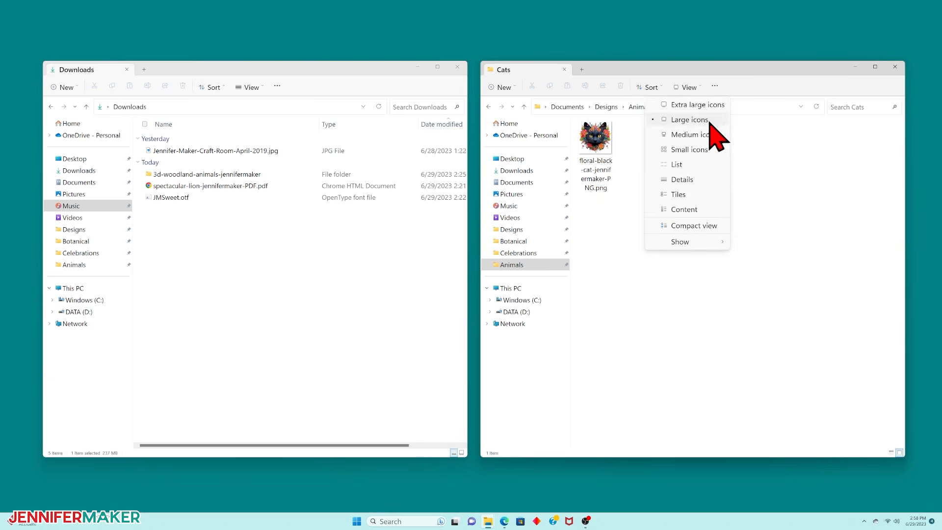
{"action": "left_click", "coordinate": [707, 106]}
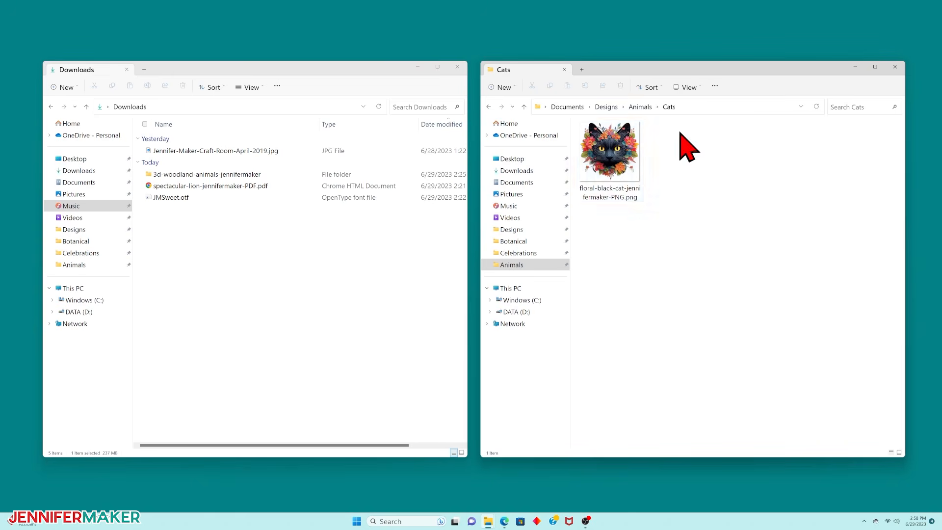
Create a shortcut to floral-black-cat-jennifermaker-PNG.png in the Cats folder and move the shortcut into the Botanical folder
{"action": "right_click", "coordinate": [617, 169]}
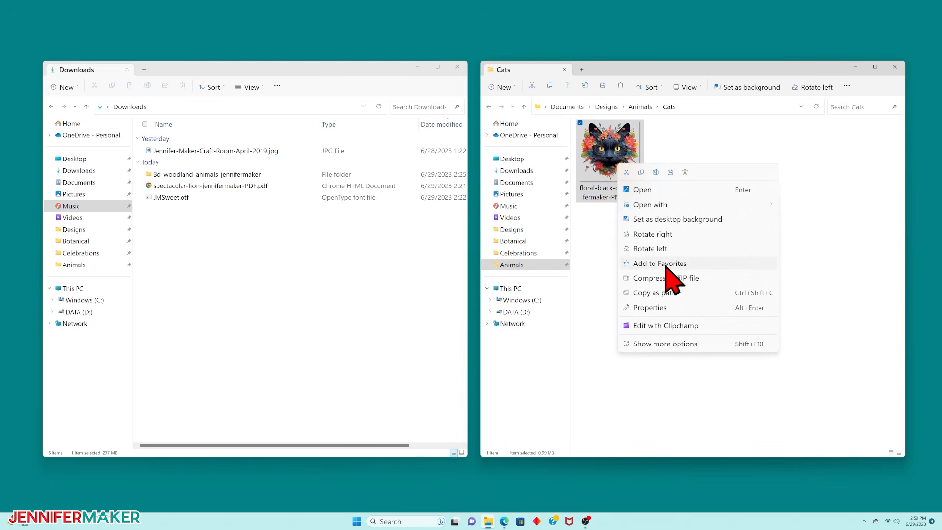
{"action": "left_click", "coordinate": [677, 343]}
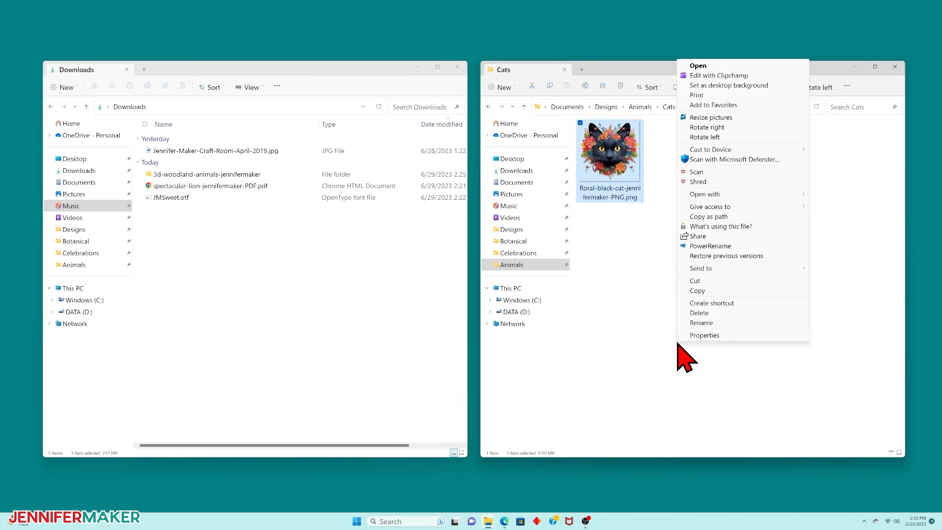
{"action": "left_click", "coordinate": [749, 304]}
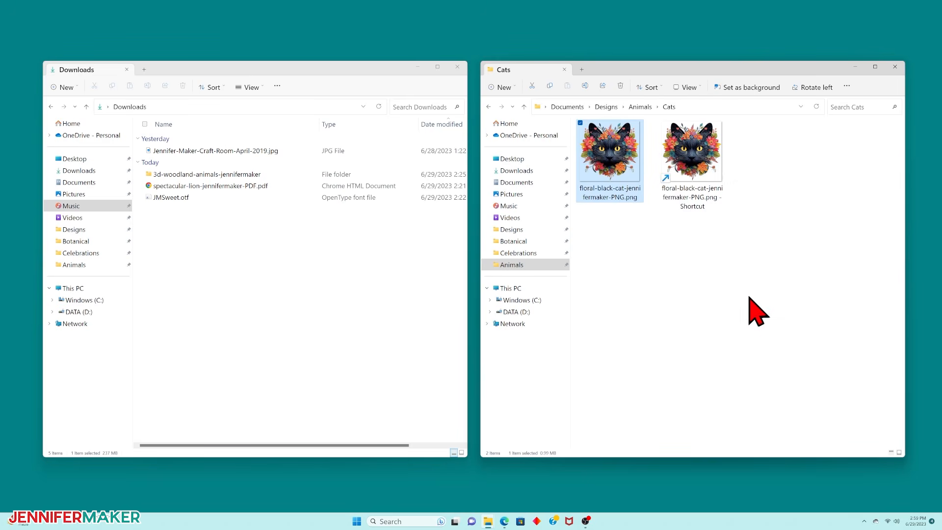
{"action": "left_click", "coordinate": [705, 174]}
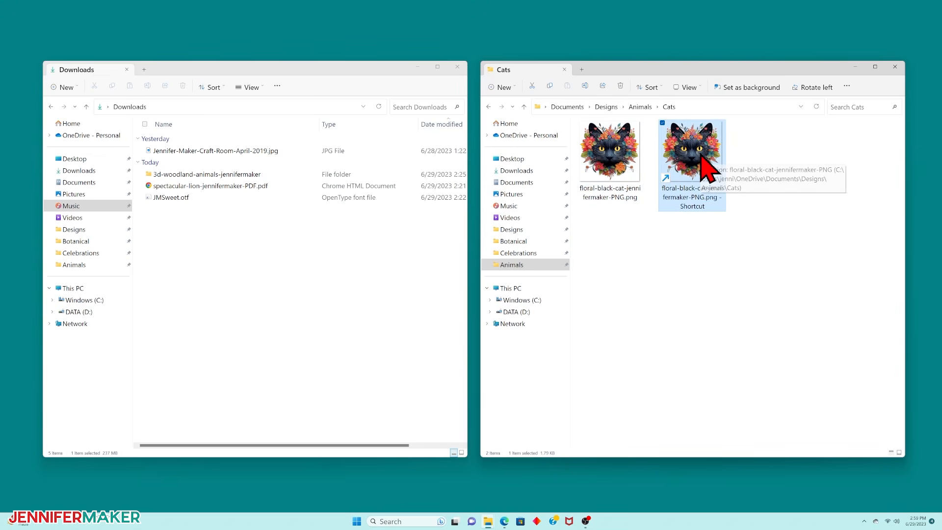
{"action": "left_click_drag", "start_coordinate": [704, 175], "coordinate": [545, 242]}
Open the Botanical folder in Details view and create a subfolder named Flowers in it
{"action": "left_click", "coordinate": [522, 242]}
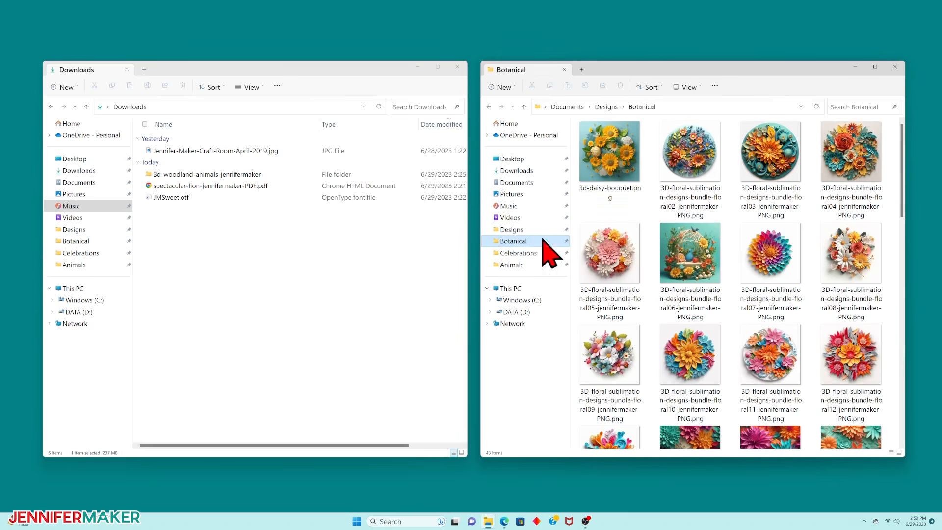
{"action": "left_click", "coordinate": [689, 87]}
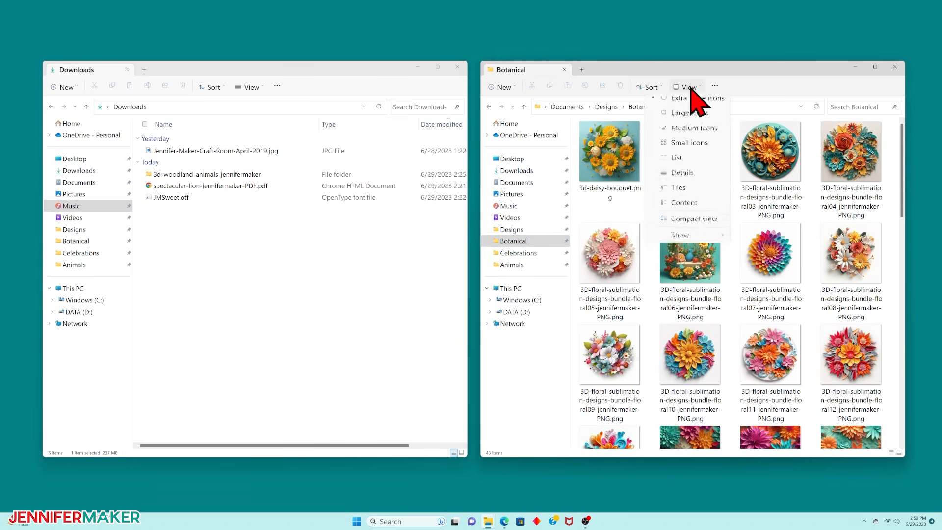
{"action": "left_click", "coordinate": [682, 180]}
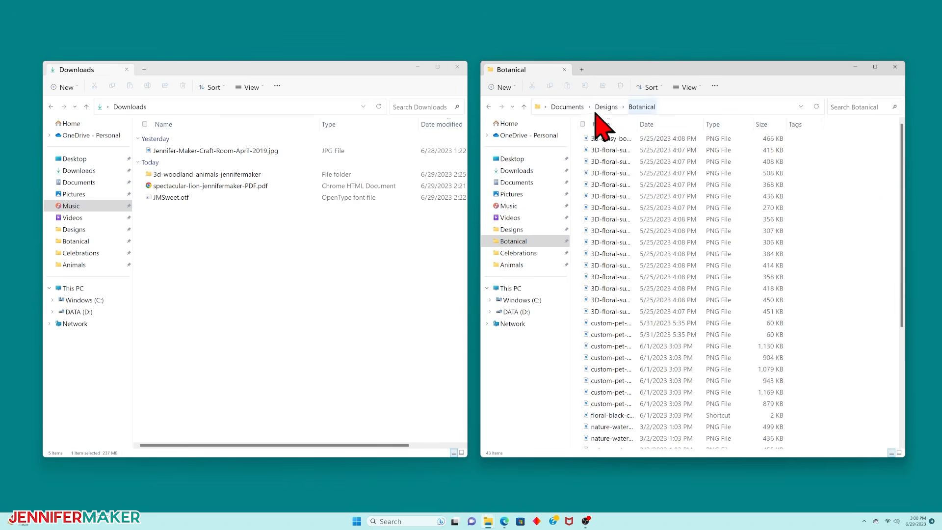
{"action": "left_click", "coordinate": [504, 87]}
{"action": "left_click", "coordinate": [518, 106]}
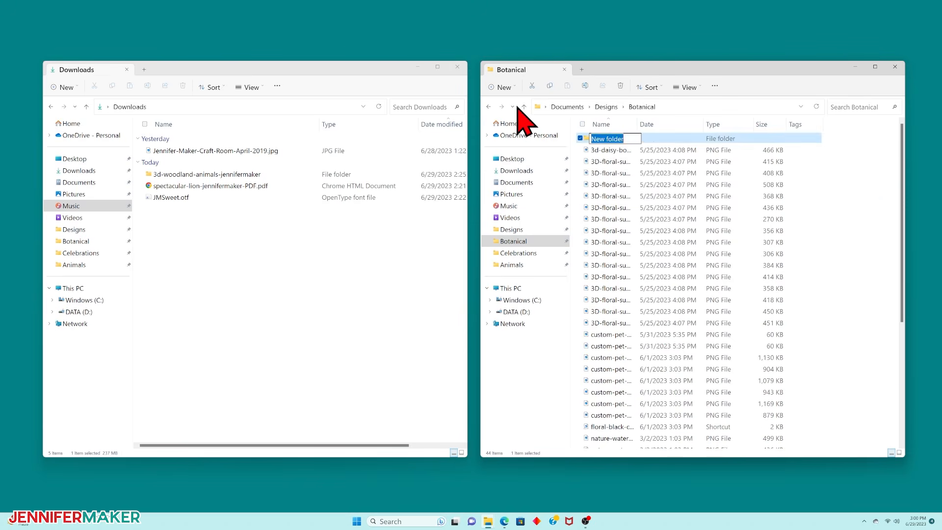
{"action": "type", "text": "Flowers"}
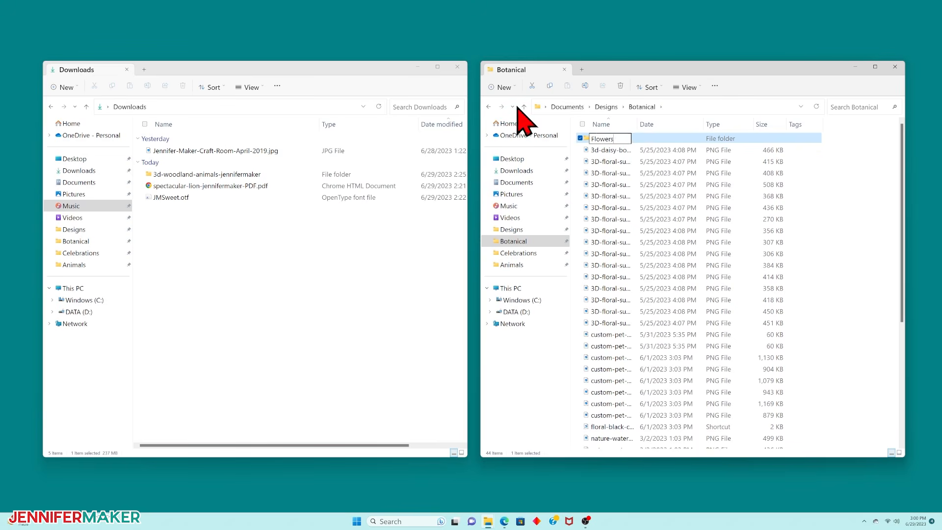
{"action": "key", "text": "Return"}
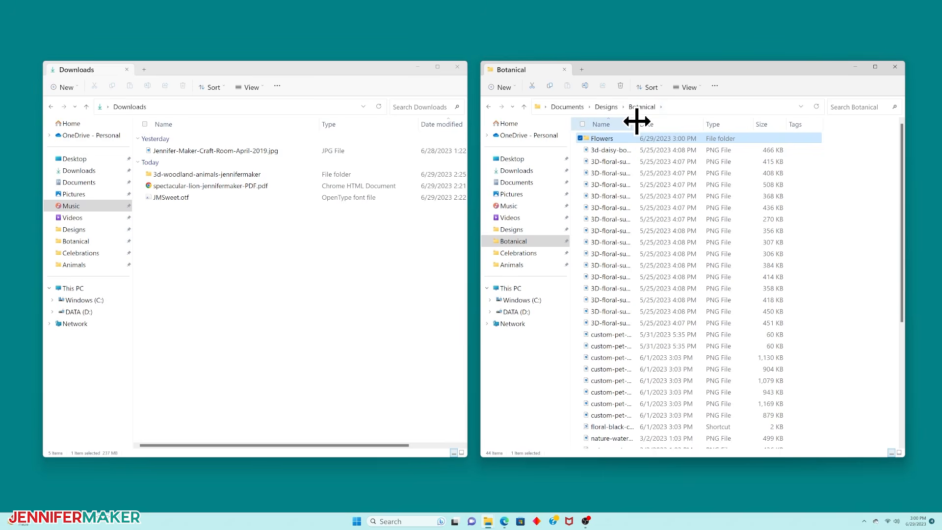
Widen the Name column to show full file names, and move the floral-black-cat shortcut into the Flowers folder
{"action": "left_click_drag", "start_coordinate": [636, 122], "coordinate": [811, 126]}
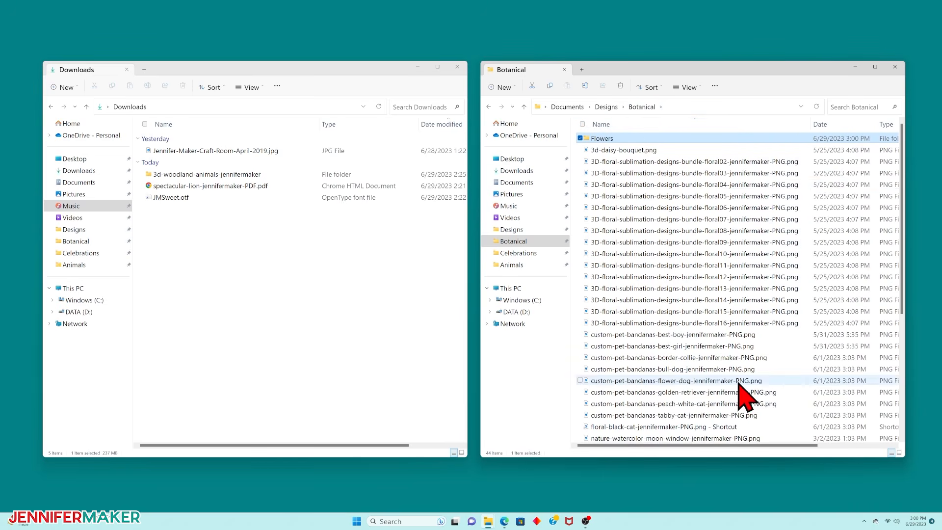
{"action": "scroll", "coordinate": [740, 388], "scroll_direction": "down", "scroll_amount": 1}
{"action": "left_click", "coordinate": [630, 403]}
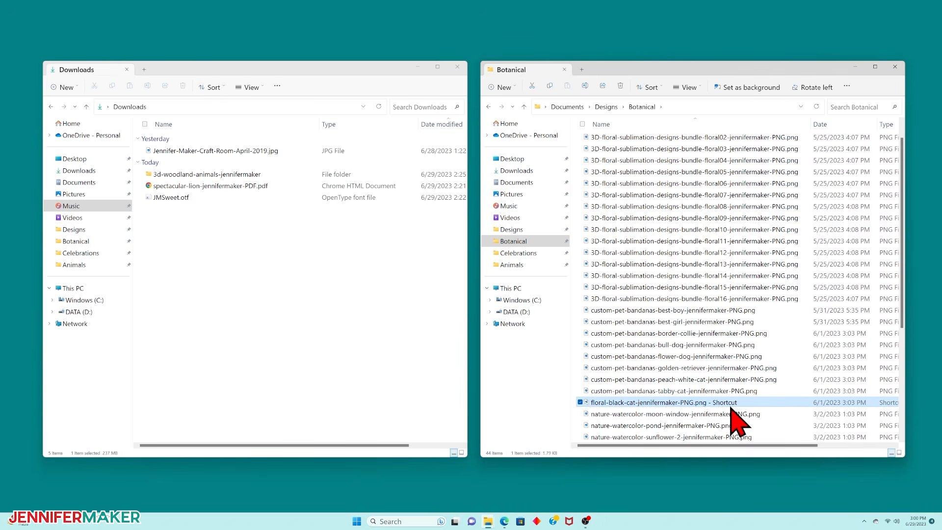
{"action": "mouse_move", "coordinate": [732, 404]}
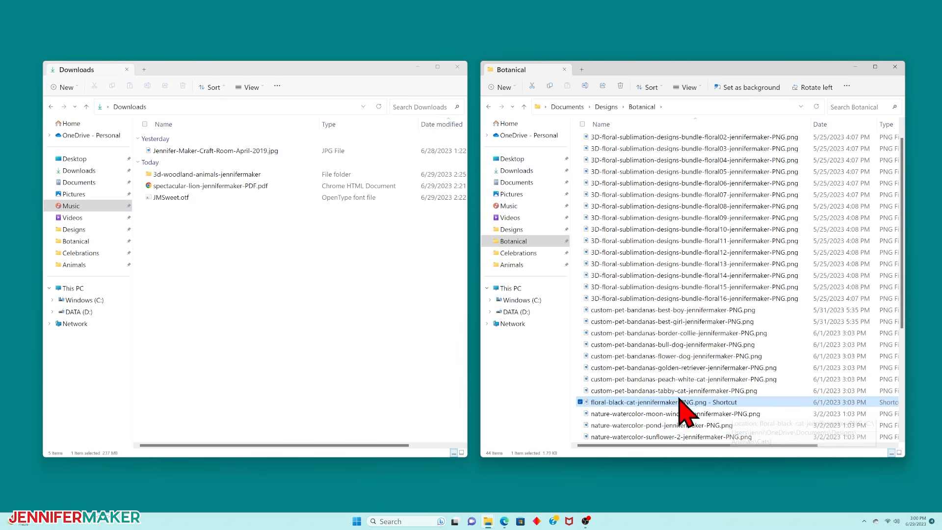
{"action": "scroll", "coordinate": [648, 417], "scroll_direction": "up", "scroll_amount": 1}
{"action": "left_click_drag", "start_coordinate": [630, 428], "coordinate": [609, 140]}
Open the Flowers folder and display its contents as extra large icons
{"action": "double_click", "coordinate": [604, 138]}
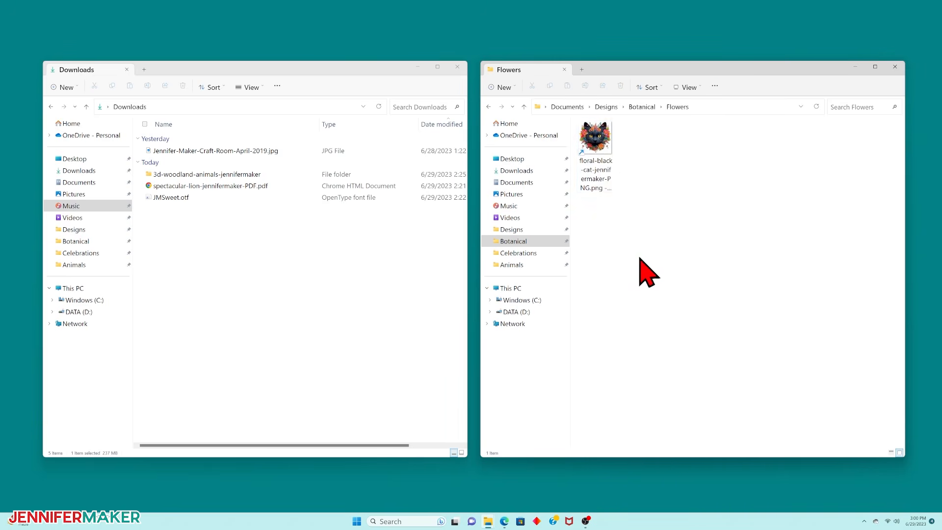
{"action": "left_click", "coordinate": [608, 157]}
{"action": "left_click", "coordinate": [689, 87]}
{"action": "left_click", "coordinate": [700, 106]}
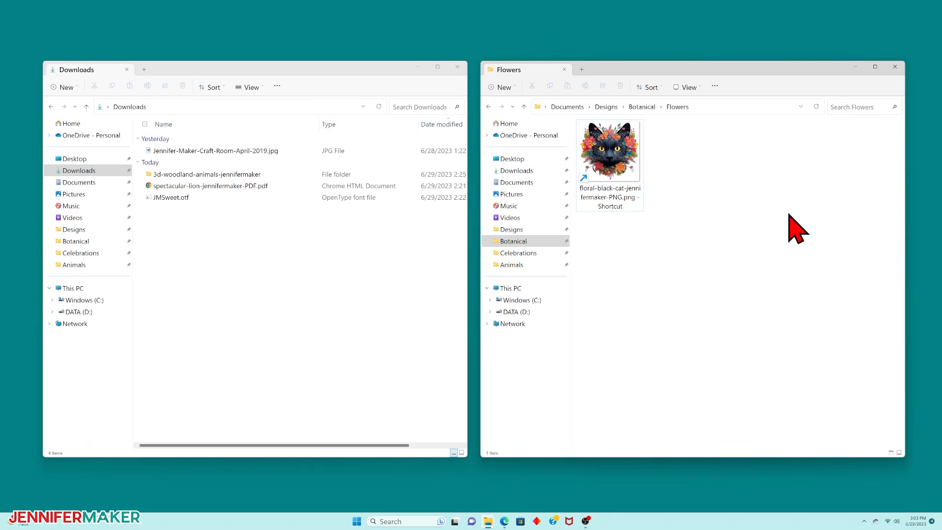
Create a shortcut in Flowers to custom-pet-bandanas-peach-white-cat-jennifermaker-PNG.png from Documents, Designs, Animals, Cats, keeping the suggested name
{"action": "right_click", "coordinate": [679, 160]}
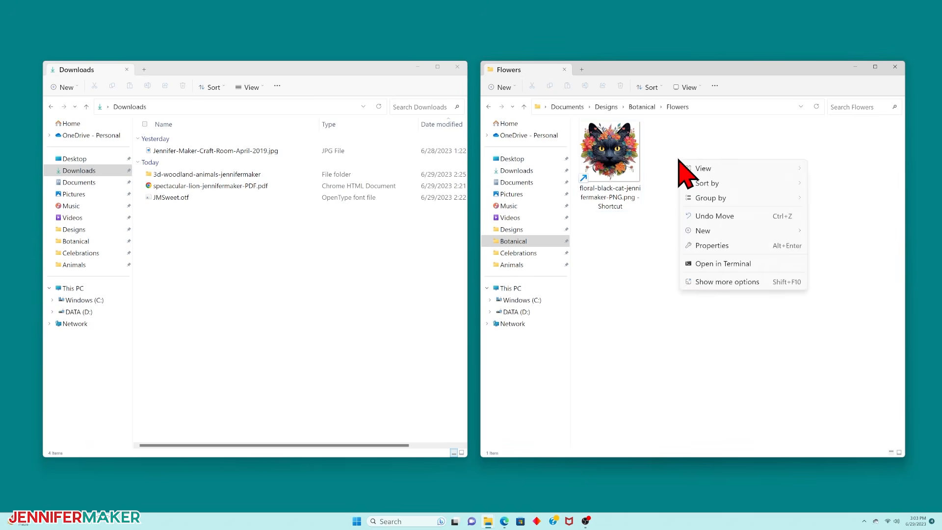
{"action": "left_click", "coordinate": [722, 230]}
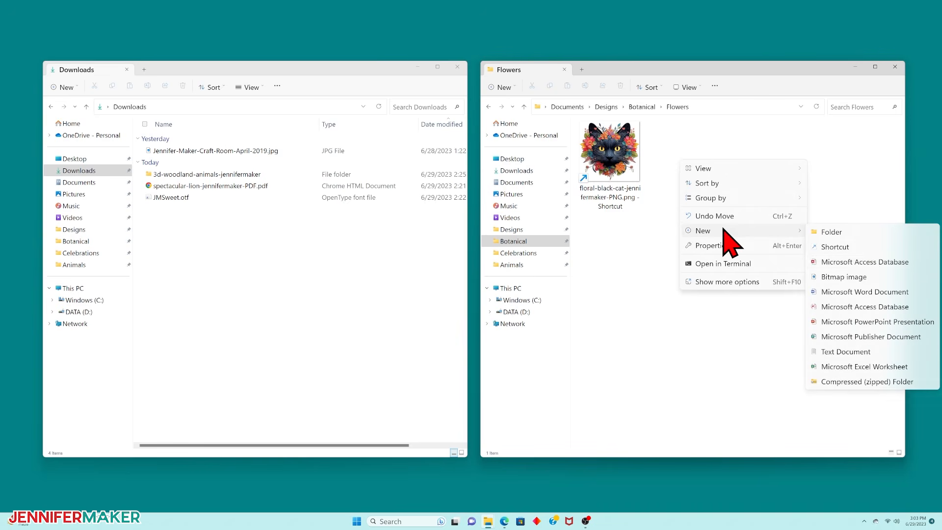
{"action": "left_click", "coordinate": [869, 247]}
{"action": "left_click", "coordinate": [529, 254]}
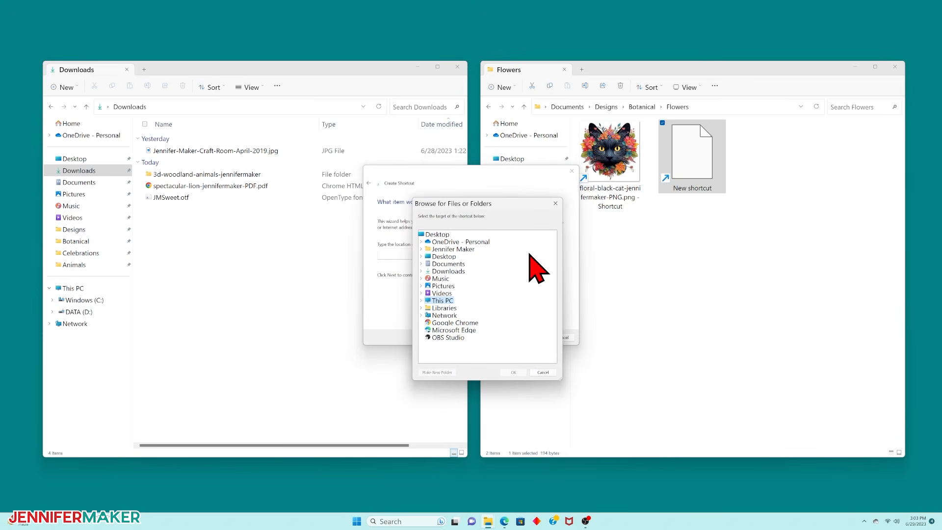
{"action": "double_click", "coordinate": [448, 265]}
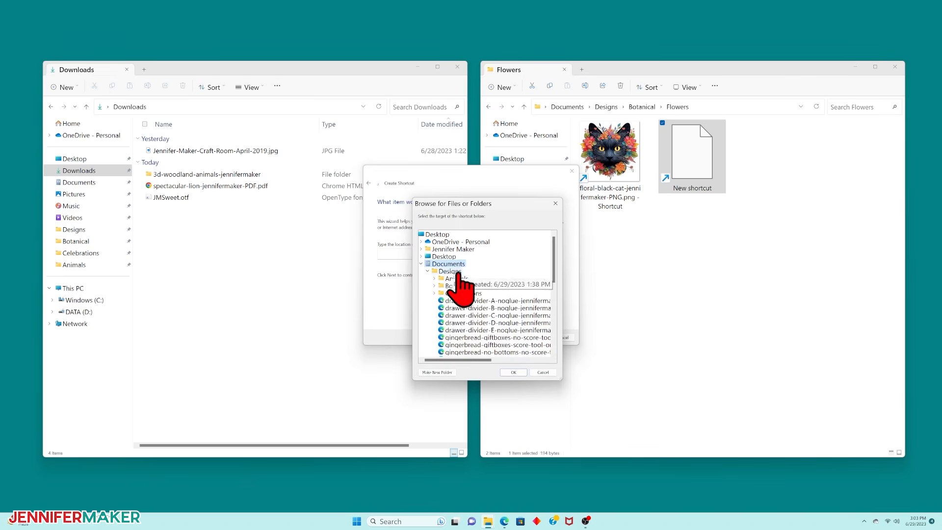
{"action": "double_click", "coordinate": [457, 278]}
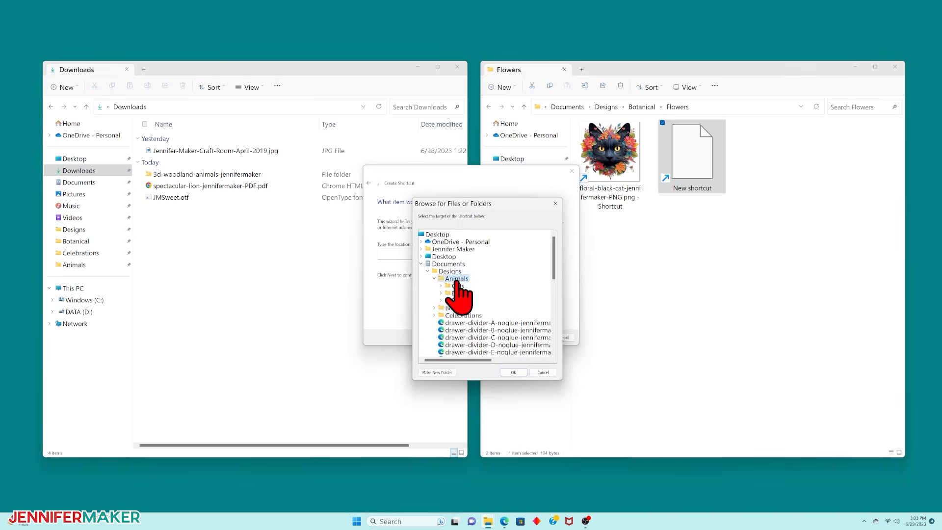
{"action": "double_click", "coordinate": [458, 286]}
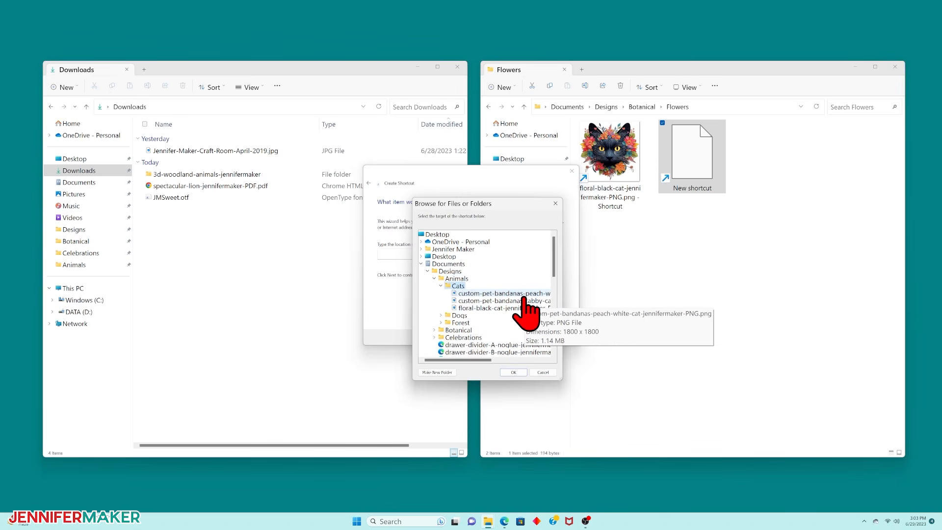
{"action": "left_click", "coordinate": [526, 310]}
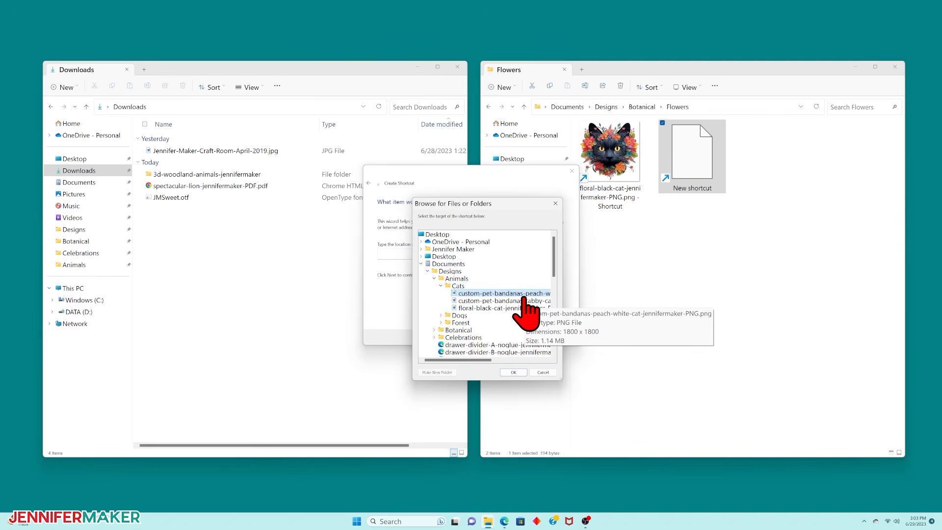
{"action": "left_click", "coordinate": [514, 372]}
{"action": "left_click", "coordinate": [533, 337]}
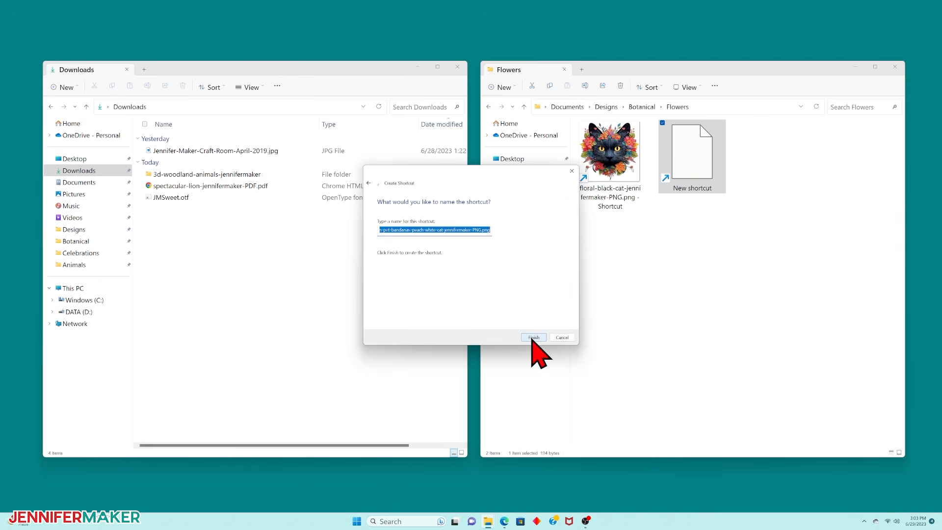
{"action": "left_click", "coordinate": [534, 339]}
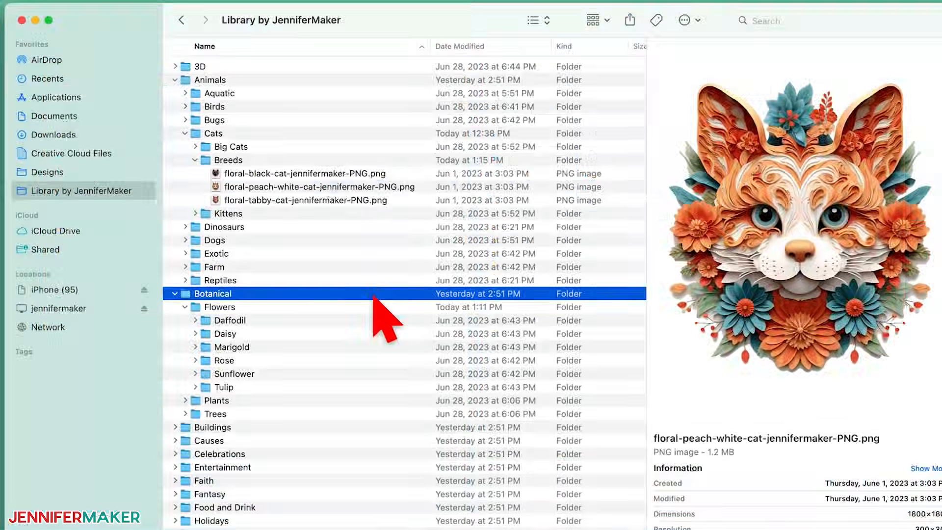
In Finder on the Mac, make an alias of floral-black-cat-jennifermaker-PNG.png in Breeds and move the alias into Botanical's Flowers folder
{"action": "left_click", "coordinate": [295, 160]}
{"action": "left_click", "coordinate": [325, 176]}
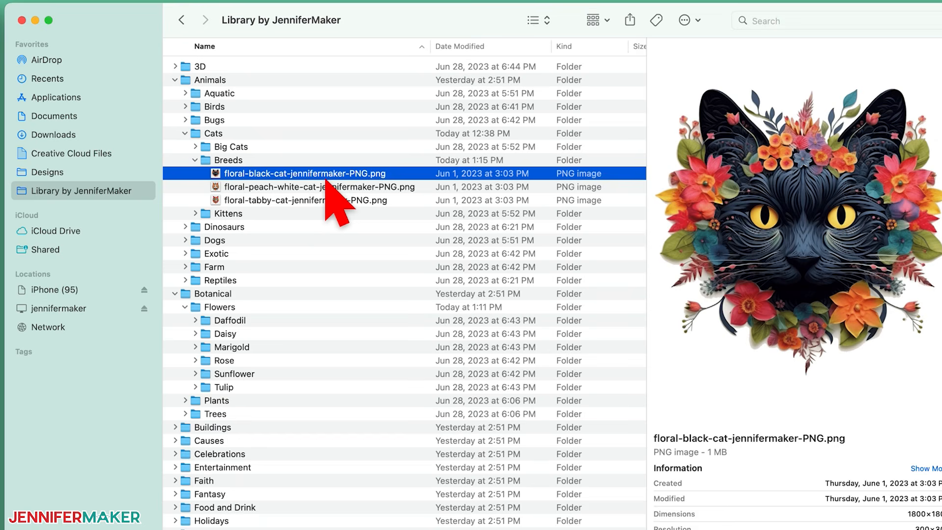
{"action": "right_click", "coordinate": [324, 177]}
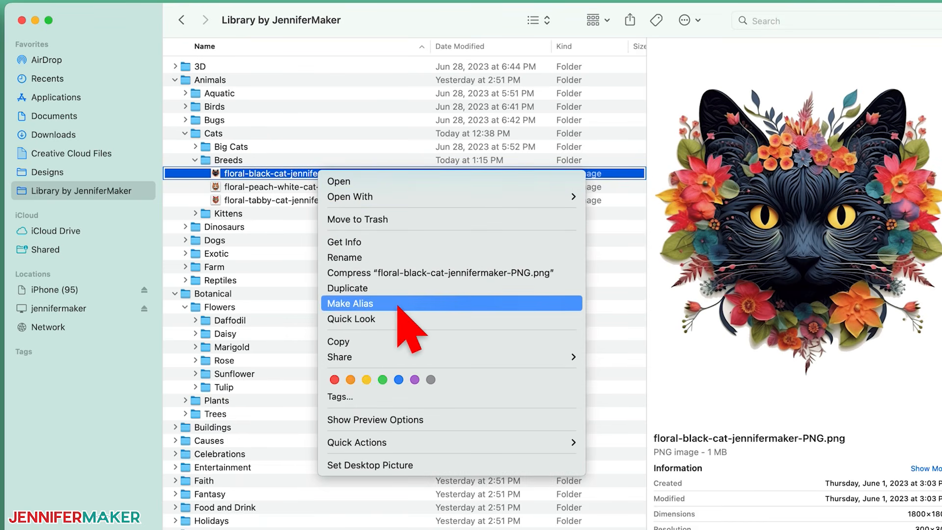
{"action": "left_click", "coordinate": [399, 304]}
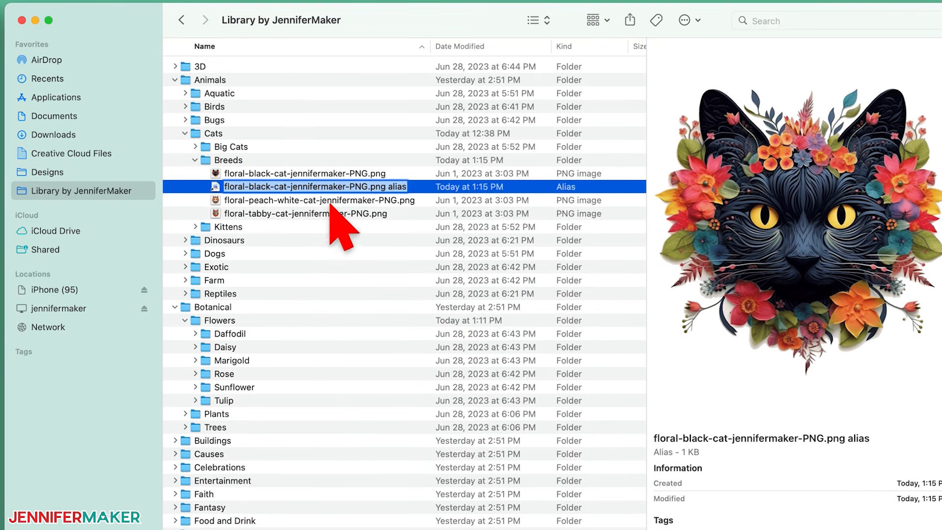
{"action": "left_click_drag", "start_coordinate": [226, 192], "coordinate": [241, 346]}
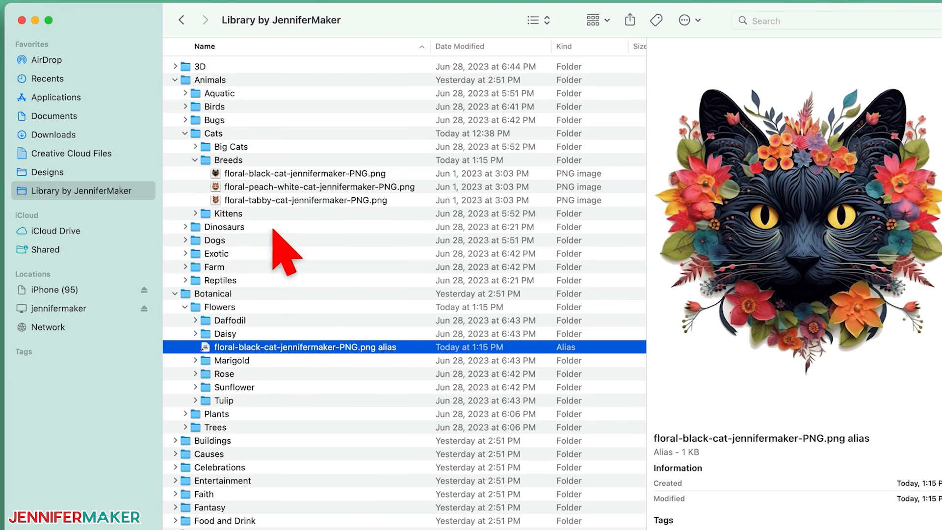
Create aliases of floral-peach-white-cat-jennifermaker-PNG.png and floral-tabby-cat-jennifermaker-PNG.png directly in Botanical's Flowers folder
{"action": "left_click", "coordinate": [272, 187]}
{"action": "left_click_drag", "start_coordinate": [273, 189], "coordinate": [261, 321]}
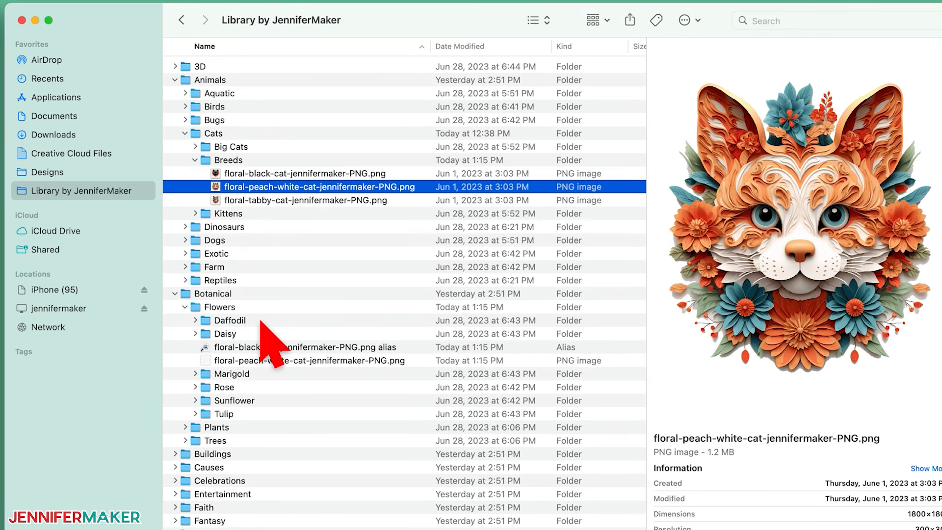
{"action": "left_click", "coordinate": [282, 204]}
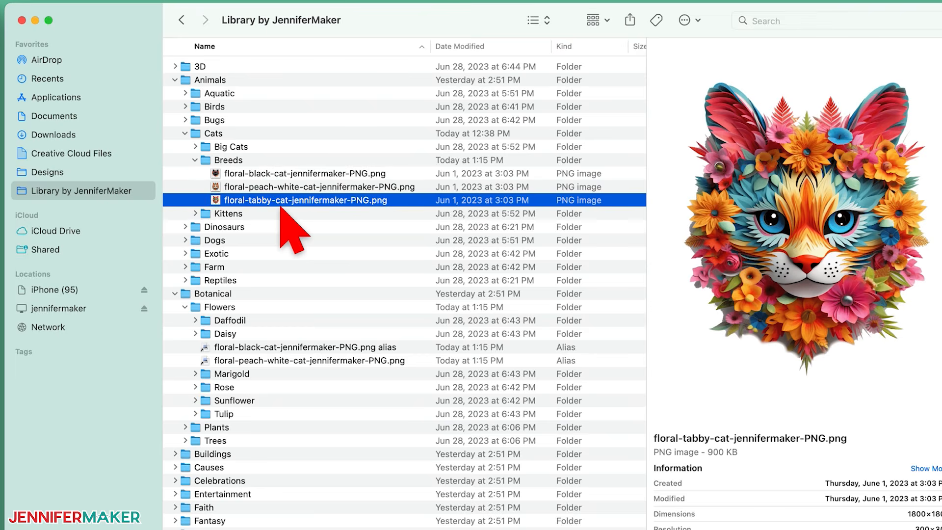
{"action": "left_click_drag", "start_coordinate": [282, 204], "coordinate": [235, 309]}
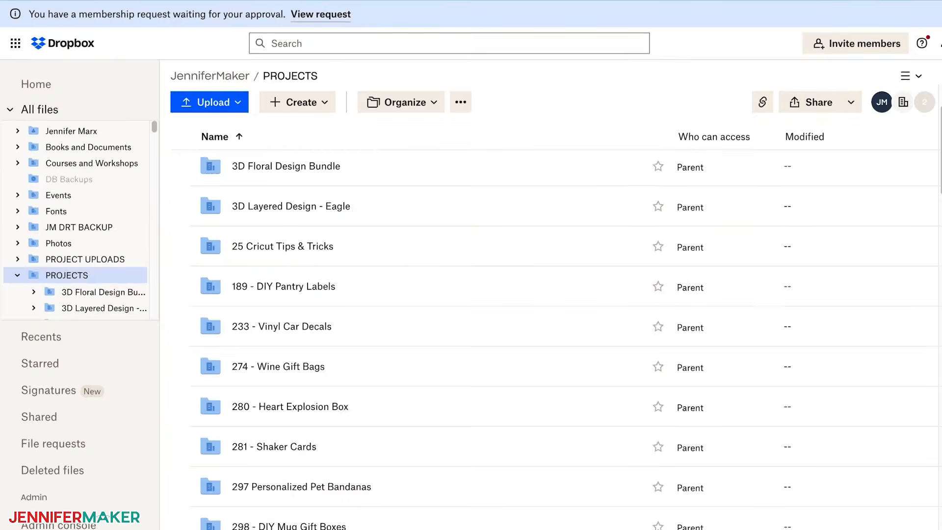
{"action": "left_click", "coordinate": [932, 9]}
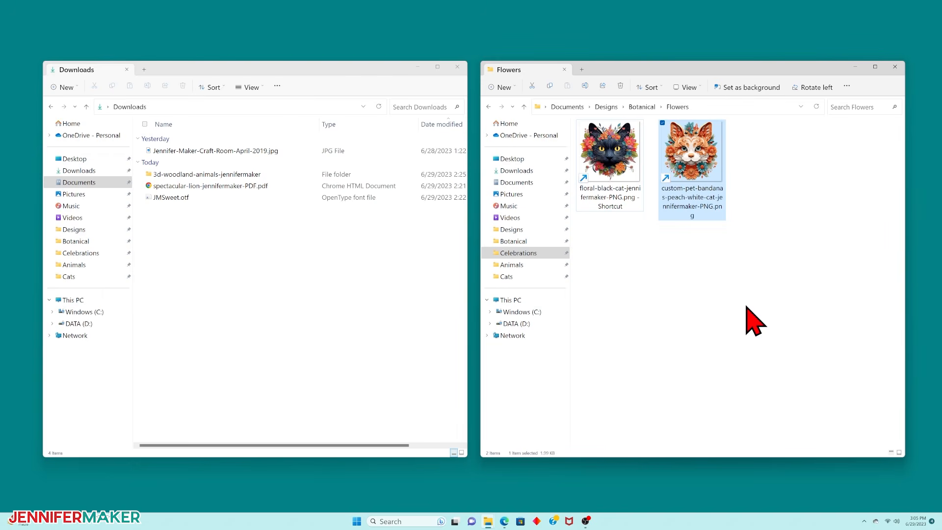
Switch to File Explorer on Windows, open the Designs folder and search it for "cat"
{"action": "left_click", "coordinate": [534, 241]}
{"action": "left_click", "coordinate": [534, 229]}
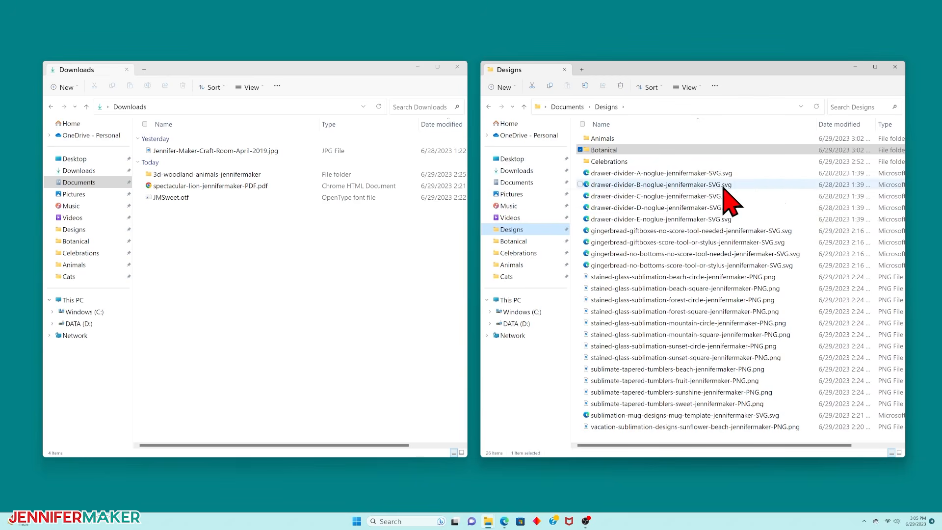
{"action": "left_click", "coordinate": [849, 108]}
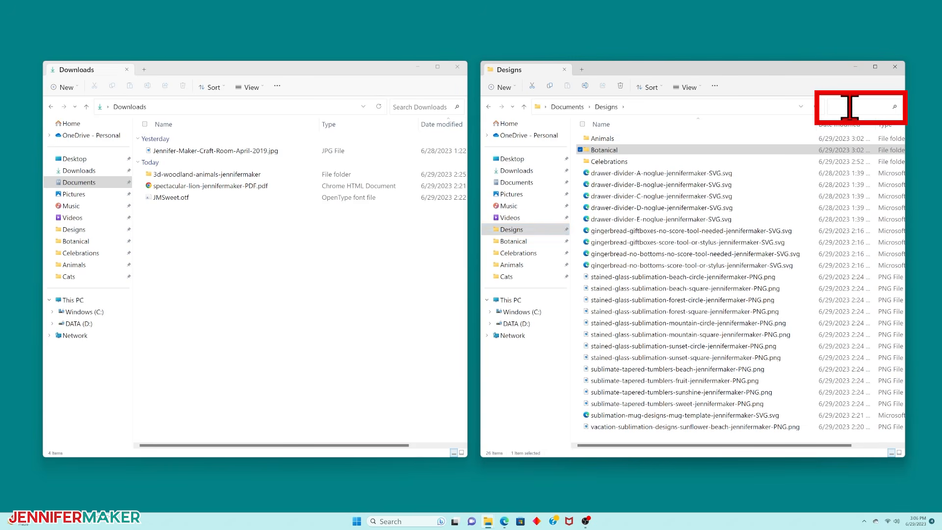
{"action": "type", "text": "cat"}
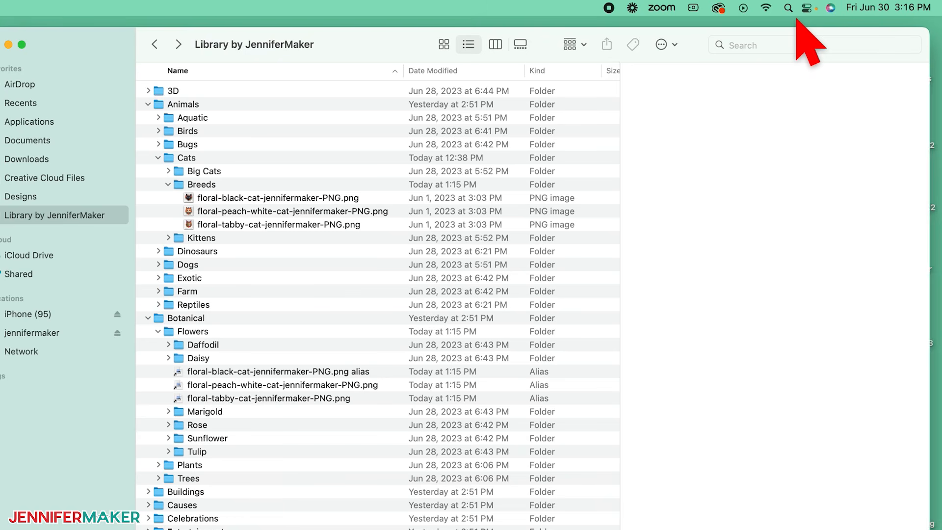
Switch to the Mac, search Spotlight for "cat" and look through the matching files and folders
{"action": "left_click", "coordinate": [788, 7]}
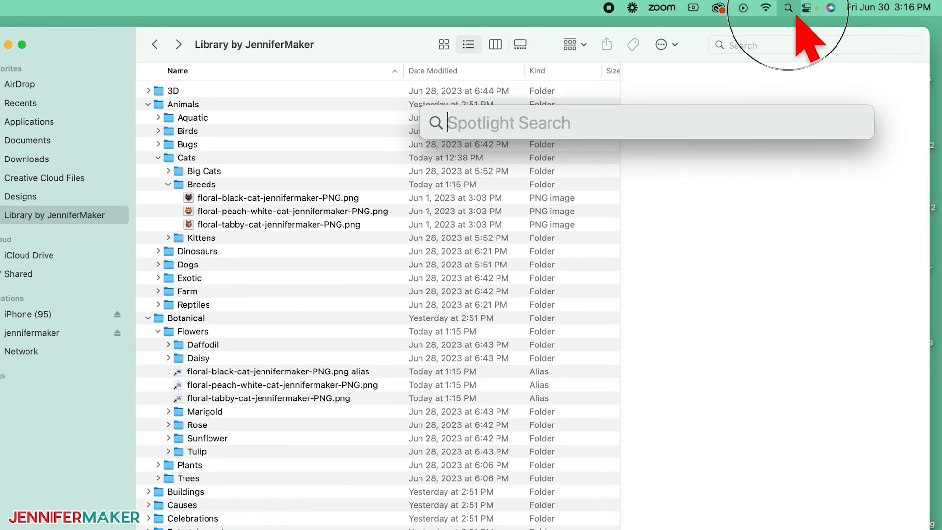
{"action": "type", "text": "cat cafe"}
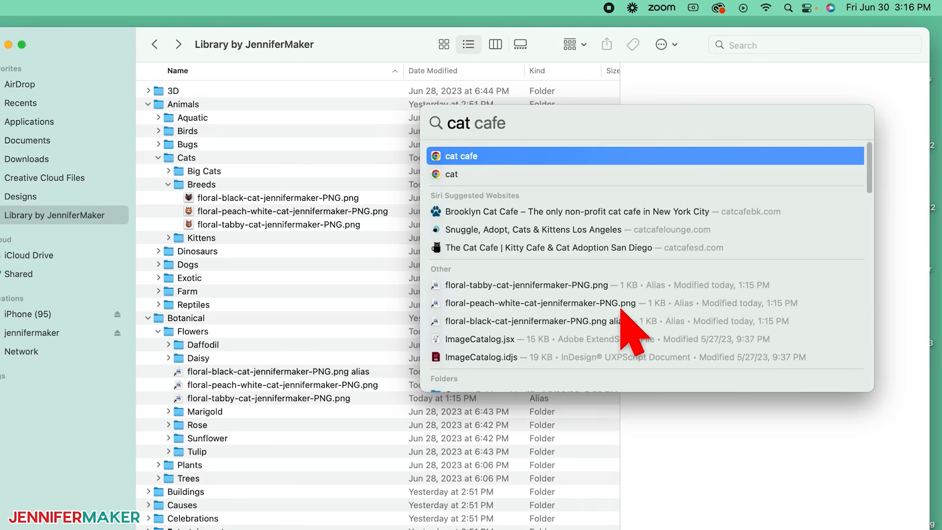
{"action": "scroll", "coordinate": [631, 314], "scroll_direction": "down", "scroll_amount": 8}
{"action": "scroll", "coordinate": [622, 305], "scroll_direction": "down", "scroll_amount": 7}
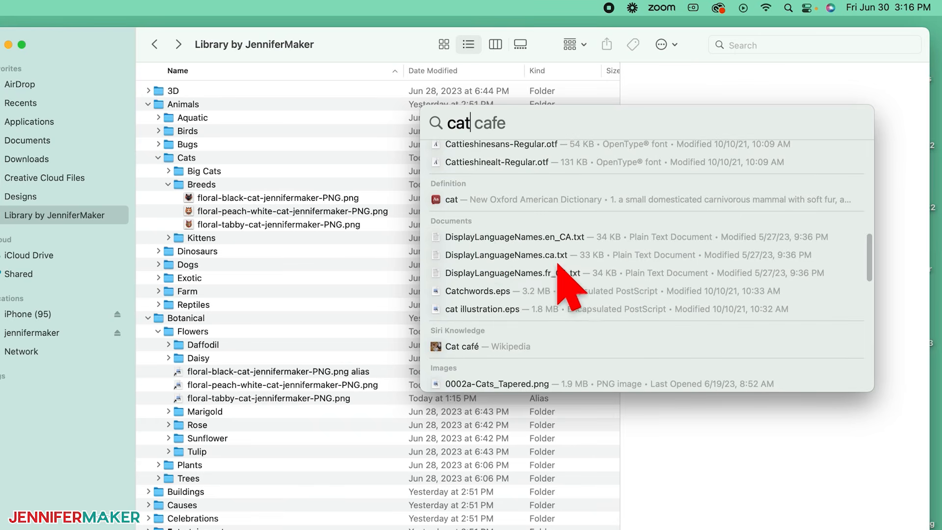
{"action": "left_click", "coordinate": [452, 223]}
{"action": "scroll", "coordinate": [367, 343], "scroll_direction": "down", "scroll_amount": 15}
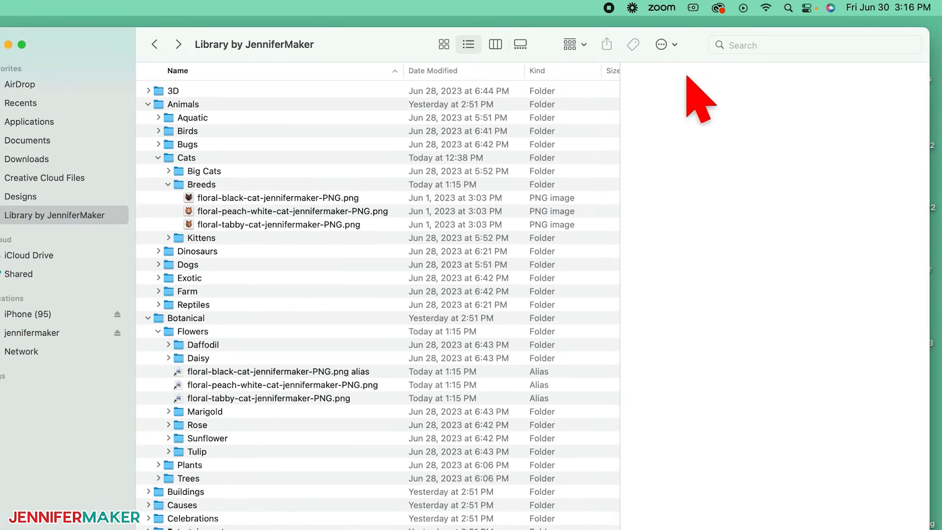
Search in Finder for "cat", restrict the search to filenames containing that word, and look through the matches
{"action": "left_click", "coordinate": [778, 52]}
{"action": "type", "text": "cat"}
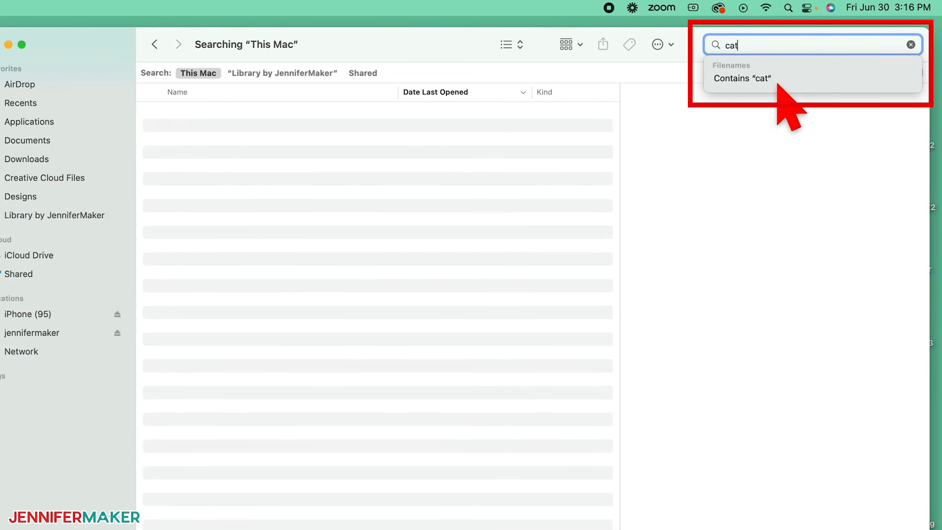
{"action": "left_click", "coordinate": [775, 79]}
{"action": "scroll", "coordinate": [479, 327], "scroll_direction": "down", "scroll_amount": 2}
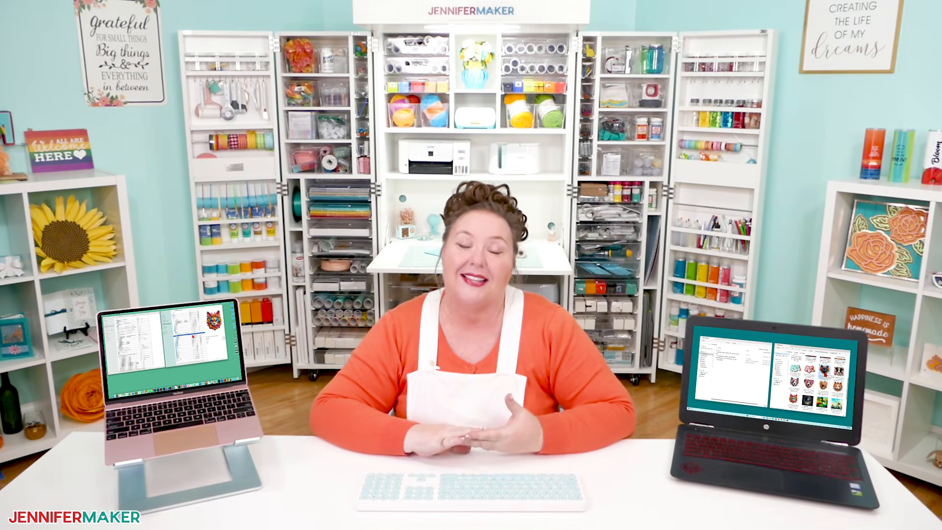